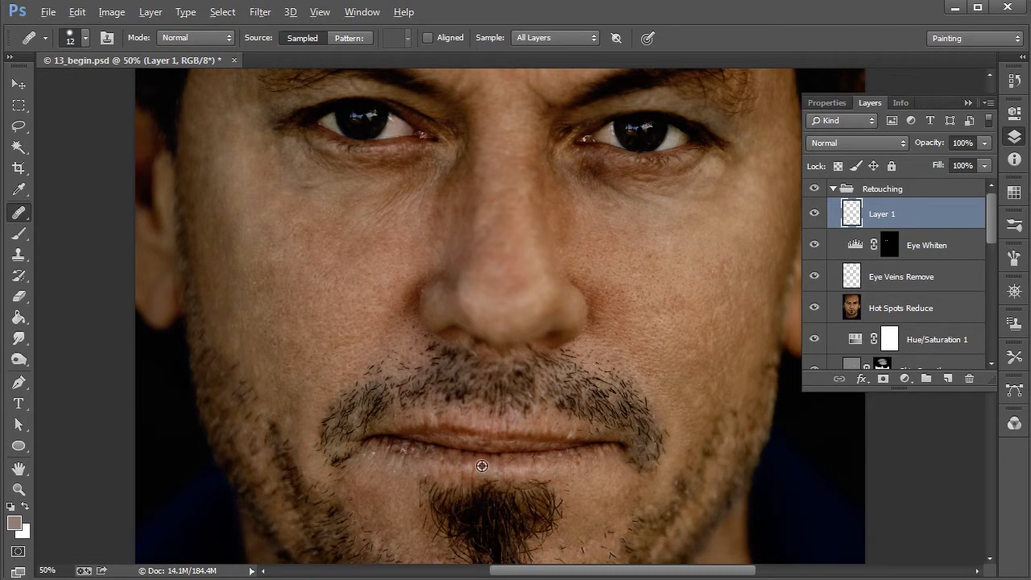
Step: Set the Healing Brush size to 20 px and heal the flaky skin at the lower lip's left end
right_click(474, 454)
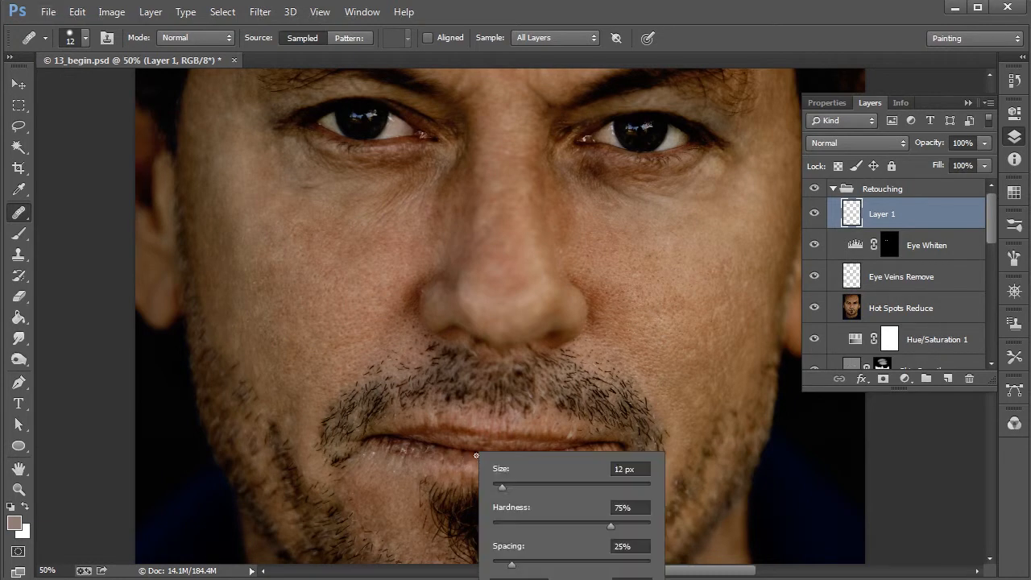
left_click(507, 487)
left_click(396, 461, "alt")
left_click(403, 450)
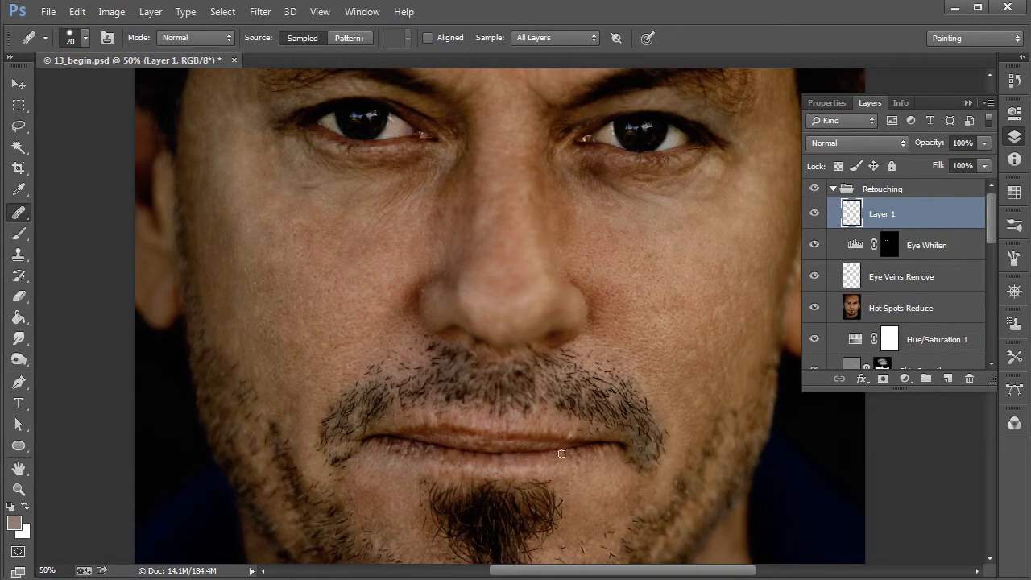
Step: Heal the dry skin along the right half of the lower lip with samples from nearby clean skin
left_click(578, 476, "alt")
left_click(579, 463)
mouse_move(581, 464)
left_mouse_down()
mouse_move(513, 461)
mouse_move(554, 455)
mouse_move(561, 475)
left_mouse_up()
left_click(508, 463, "alt")
left_click(507, 466, "alt")
left_click(512, 462, "alt")
left_click(608, 465, "alt")
Step: Heal the blemishes across the left and middle parts of the upper lip on Layer 1
left_click(518, 423, "alt")
left_click(456, 441)
left_click(457, 438)
left_click(429, 431, "alt")
left_click(517, 437, "alt")
left_click_drag(516, 441, 510, 440)
Step: Heal the remaining cracks near the left corner of the mouth with smooth lower-lip samples
left_click(436, 458, "alt")
left_click_drag(417, 454, 411, 453)
left_click(436, 453, "alt")
left_click(419, 449)
left_click(437, 454, "alt")
left_click_drag(402, 443, 398, 444)
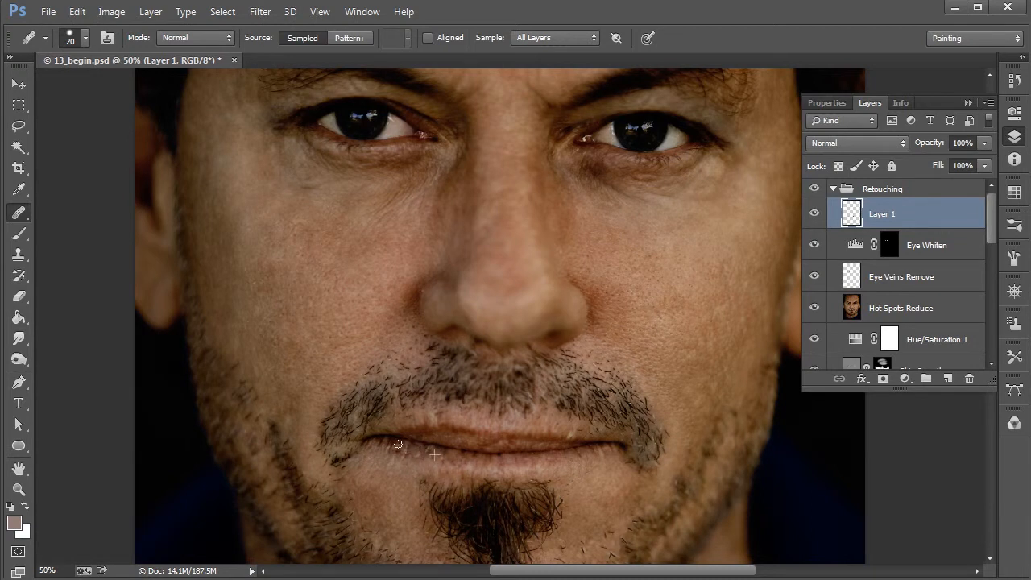
Step: Switch to the Clone Stamp tool with Transfer off and set its brush size to 22 px
left_click(19, 253)
right_click(646, 387)
left_click(700, 494)
left_click(1014, 257)
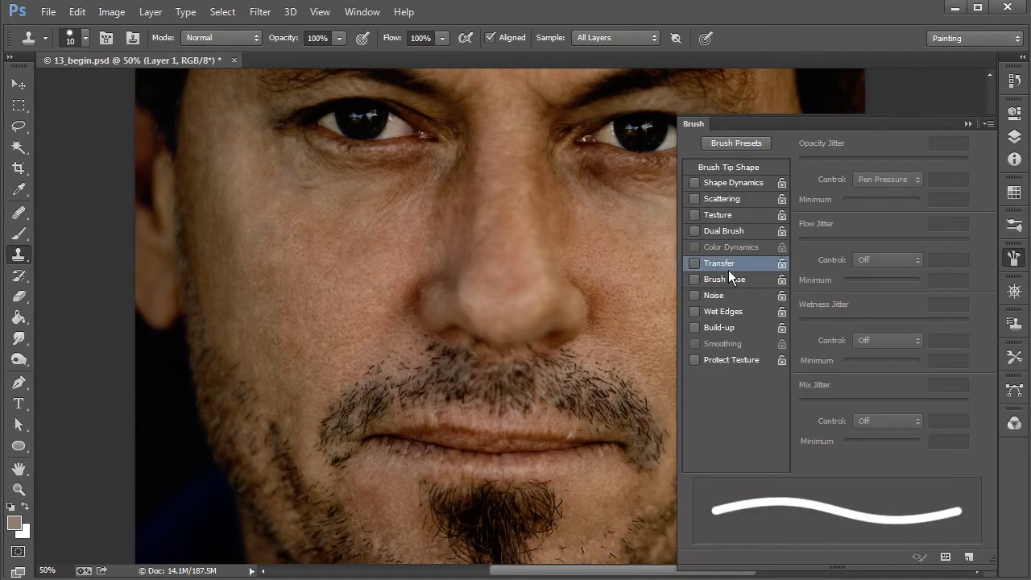
left_click(1014, 138)
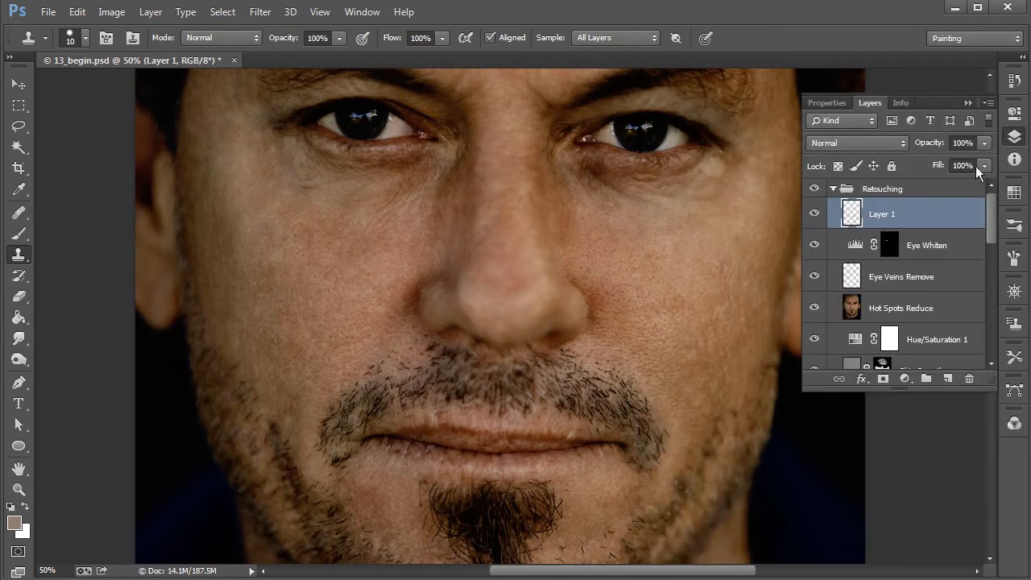
right_click(534, 450)
left_click_drag(635, 488, 642, 488)
key("Return")
Step: Clone clean skin over the rough spots along both ends of the lower lip's edge
mouse_move(445, 459)
left_mouse_down()
mouse_move(441, 460)
mouse_move(393, 443)
mouse_move(417, 458)
mouse_move(389, 454)
left_mouse_up()
left_click(441, 458, "alt")
left_click(421, 453, "alt")
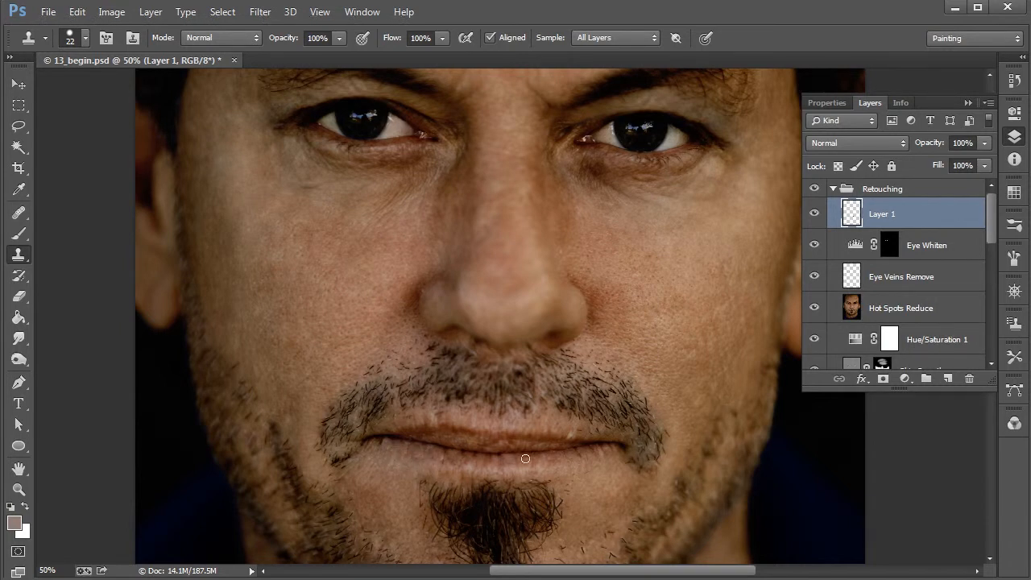
left_click(592, 472, "alt")
left_click_drag(583, 459, 579, 456)
Step: Toggle Layer 1's visibility to compare the lips before and after retouching
key("ctrl+minus")
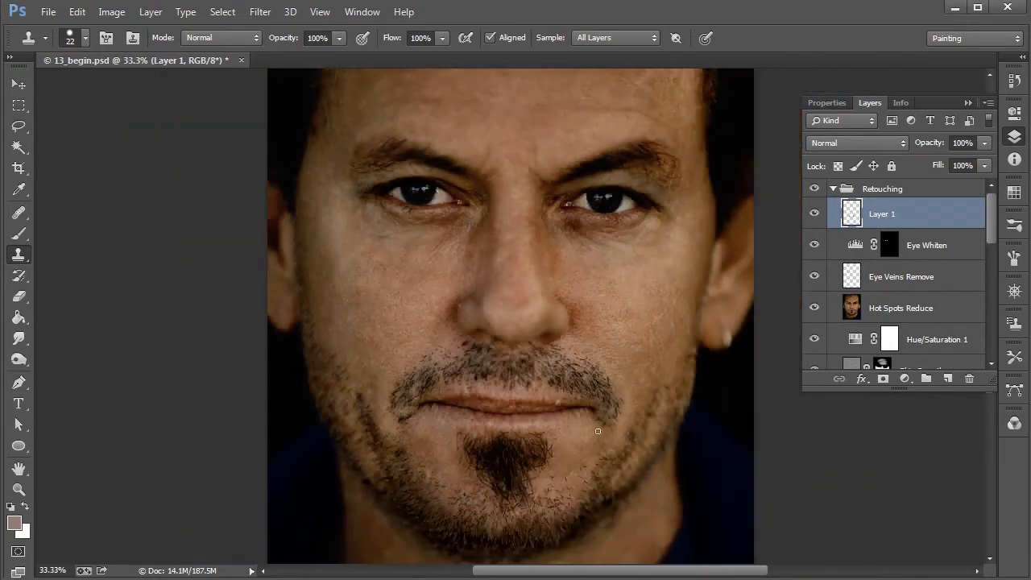
left_click(815, 213)
left_click(814, 214)
left_click(814, 213)
left_click(814, 214)
Step: Set the Clone Stamp brush to 27 px and clone smooth lip texture over the middle of the upper lip
key("ctrl+plus")
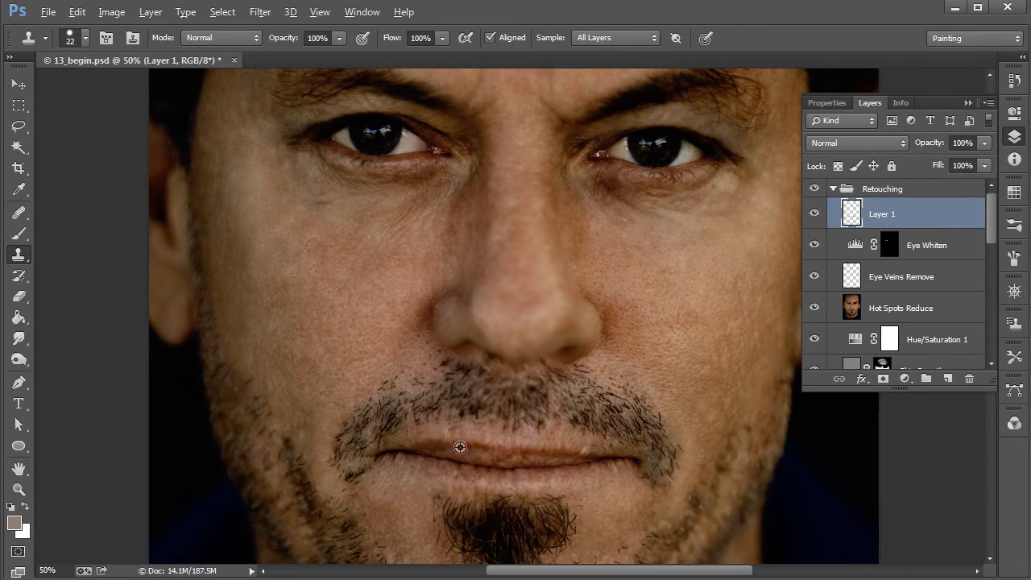
left_click(440, 450, "alt")
right_click(603, 456)
left_click_drag(689, 494, 694, 495)
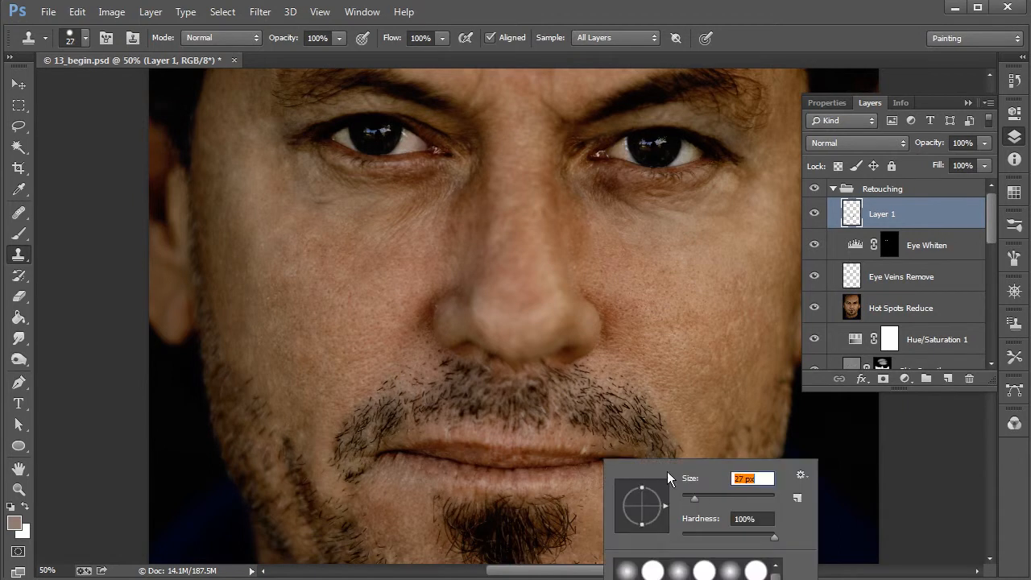
left_click(542, 454, "alt")
left_click(532, 456)
left_click(522, 456)
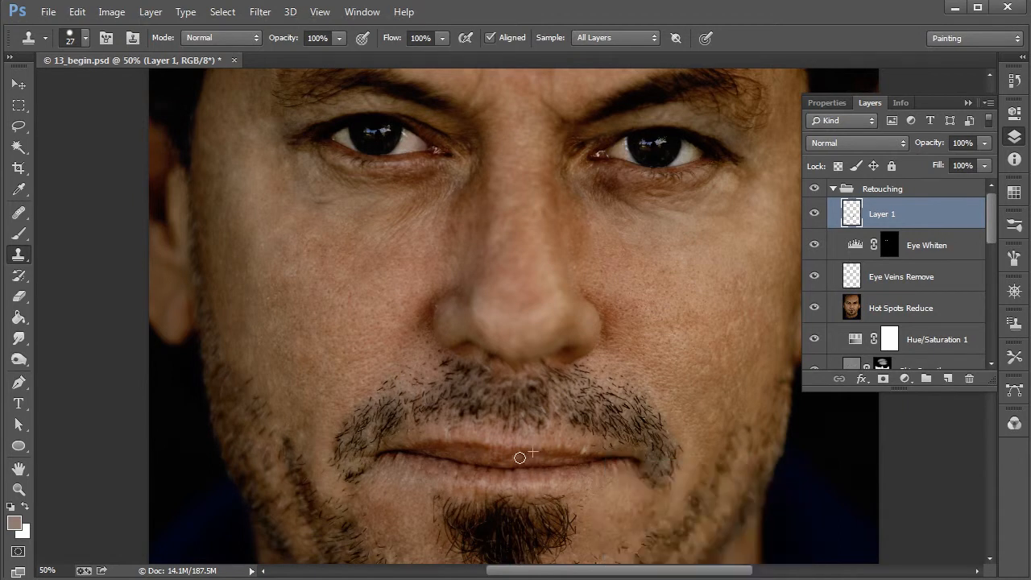
Step: Clone out the remaining marks along the upper lip, sampling from both sides of its middle
left_click(485, 452, "alt")
left_click(501, 464)
left_click(473, 449, "alt")
left_click(487, 455)
left_click(544, 454, "alt")
left_click(539, 460)
left_click(568, 462)
Step: Clone smooth texture over the uneven spots on the left and middle of the lower lip
key("ctrl+minus")
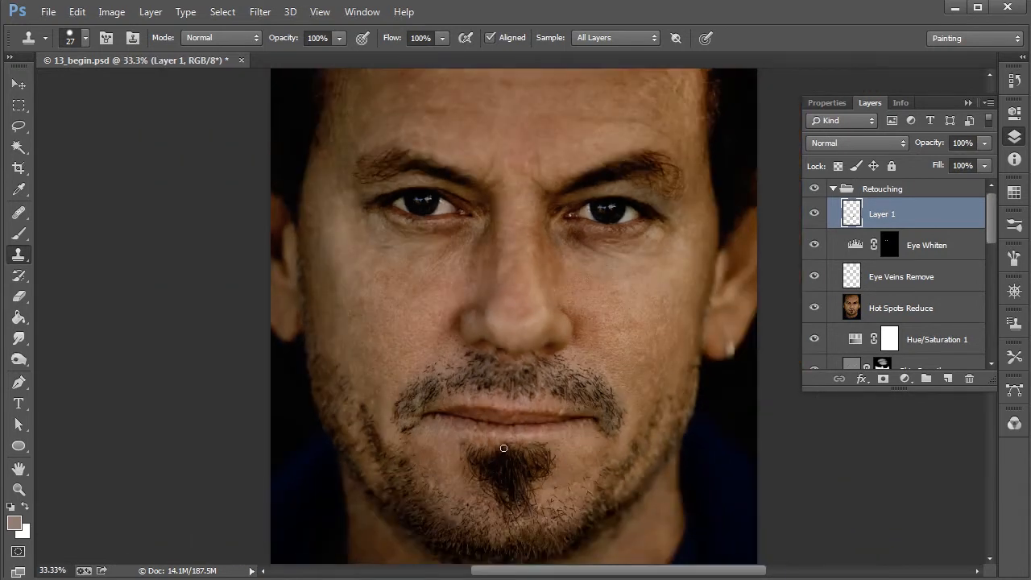
key("ctrl+plus")
left_click(473, 489, "alt")
left_click(463, 485)
left_click(520, 493, "alt")
left_click(509, 491)
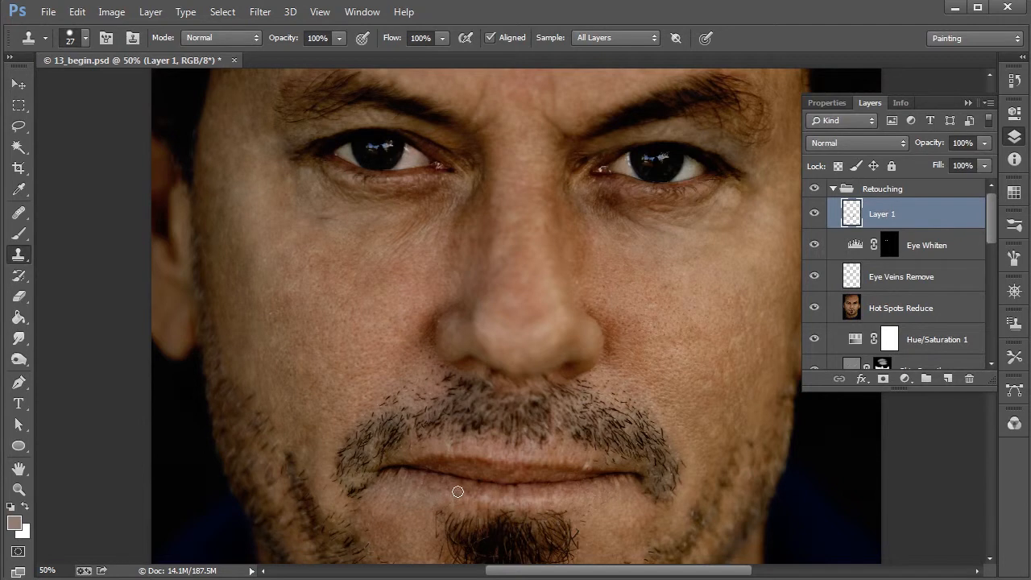
Step: Examine the lip retouching at several magnifications, switching Layer 1 off and on for comparison
scroll(604, 500, "down", 2)
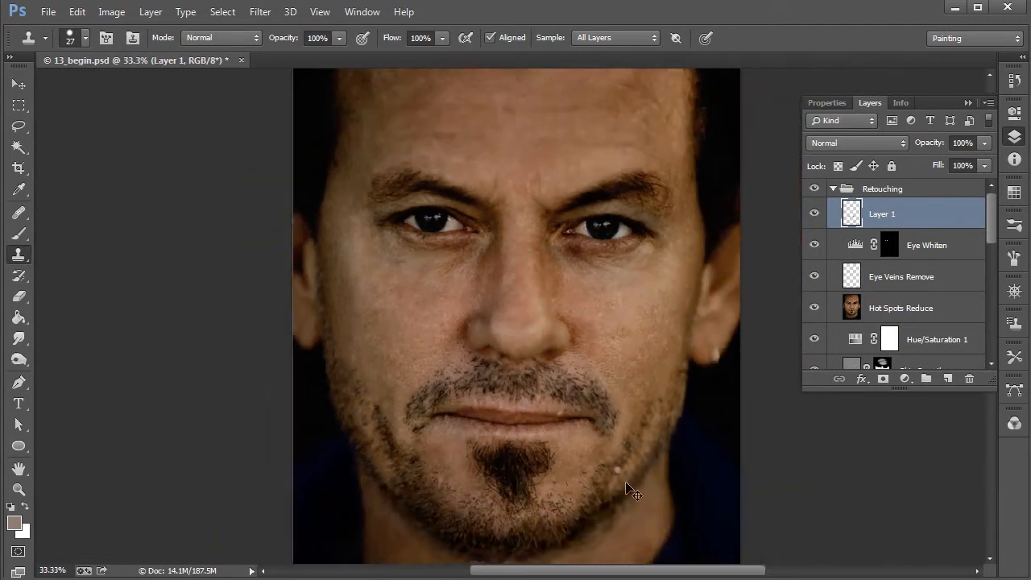
left_click(814, 215)
left_click(814, 214)
key("ctrl+plus")
key("ctrl+plus")
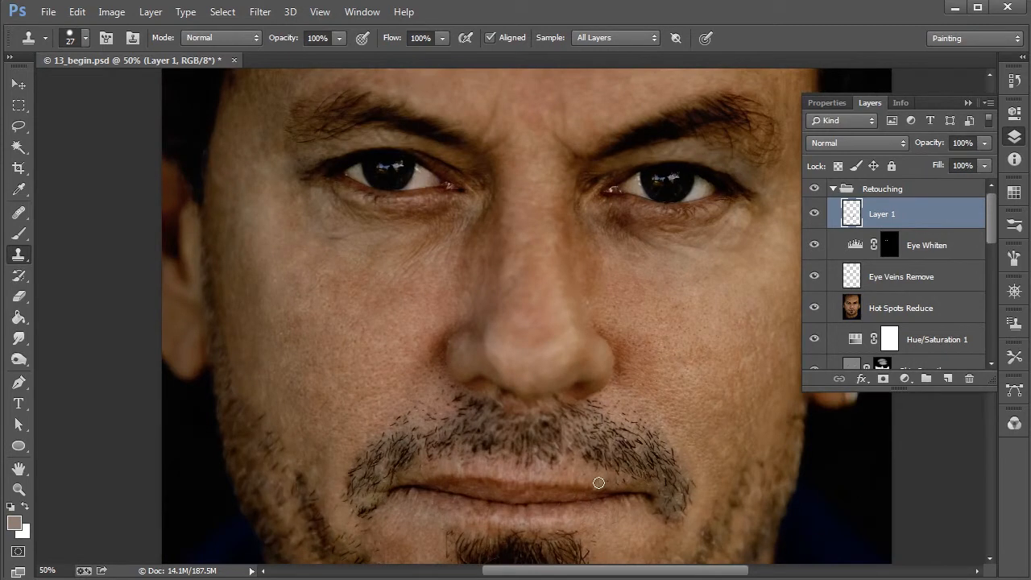
scroll(620, 463, "down", 2)
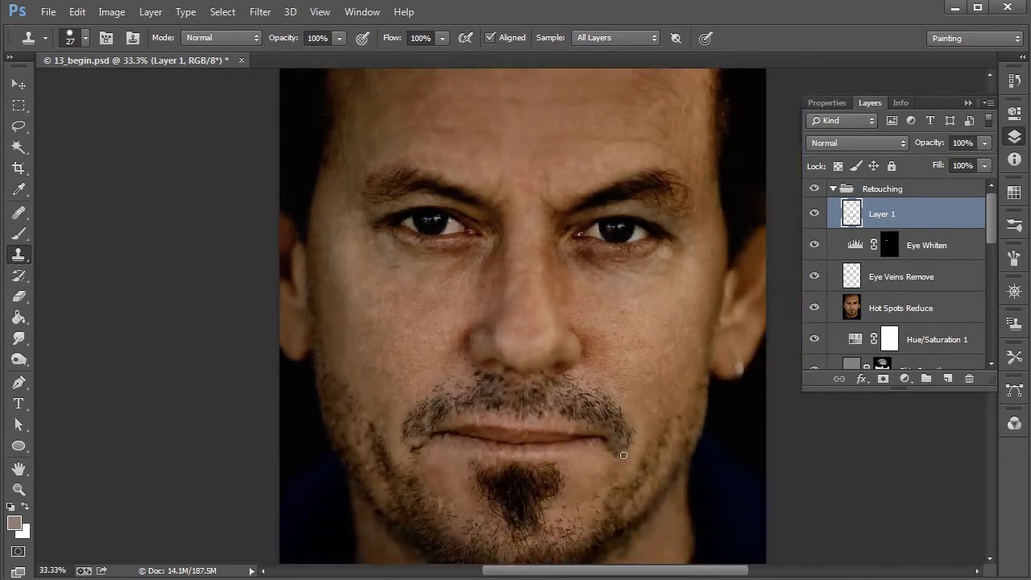
left_click(814, 215)
left_click(814, 214)
left_click(814, 215)
left_click(814, 214)
key("ctrl+minus")
key("ctrl+plus")
key("ctrl+plus")
key("ctrl+plus")
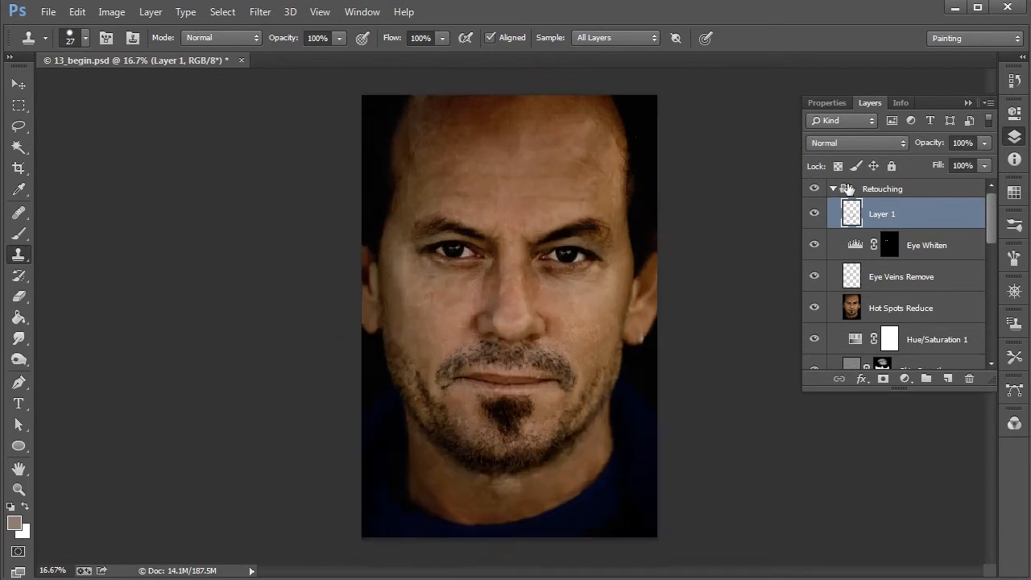
Step: Switch back to the Healing Brush and enlarge its brush to 63 px
key("j")
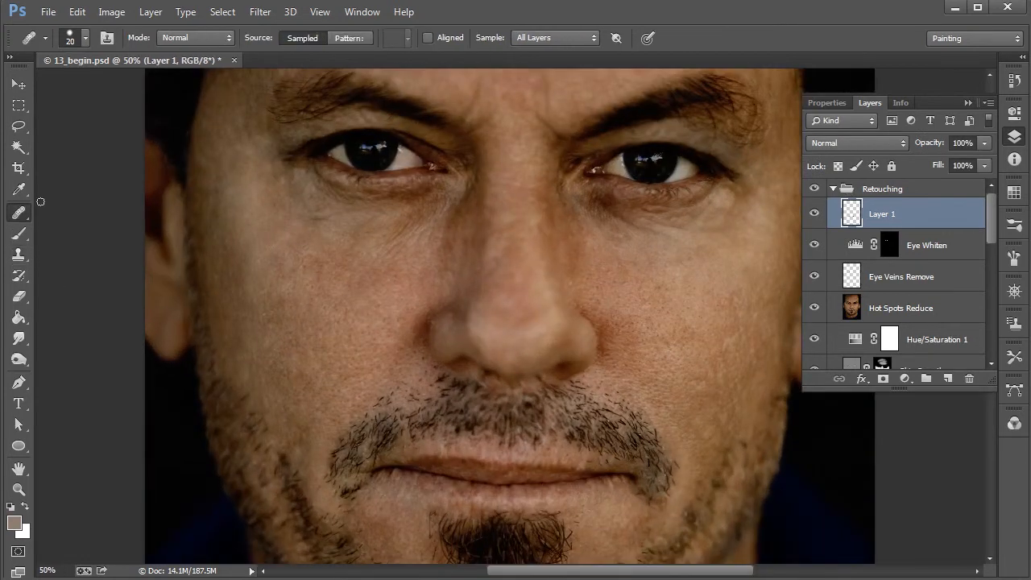
right_click(508, 245)
type("36")
key("Return")
scroll(538, 326, "down", 1)
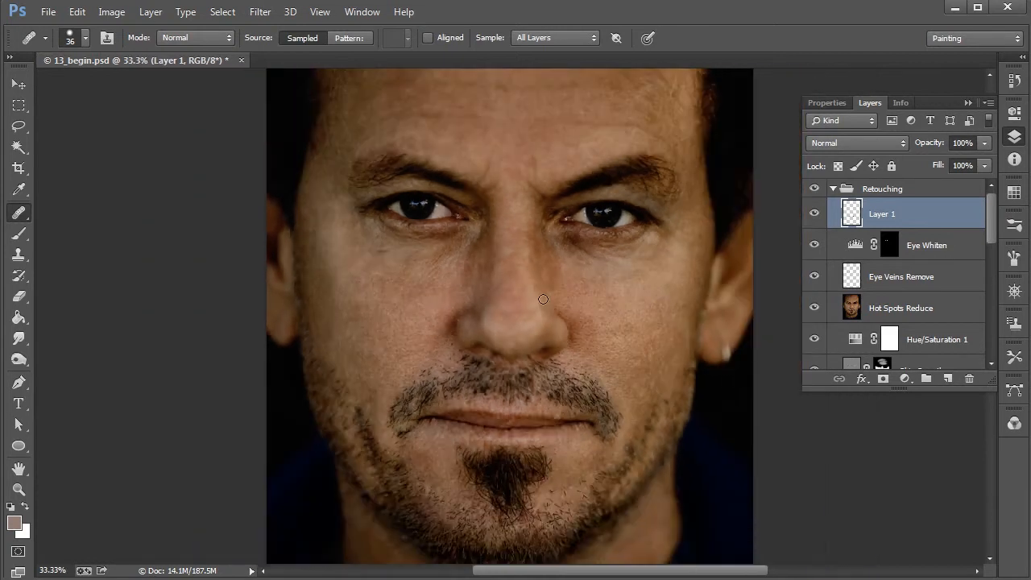
right_click(527, 287)
left_click(594, 321)
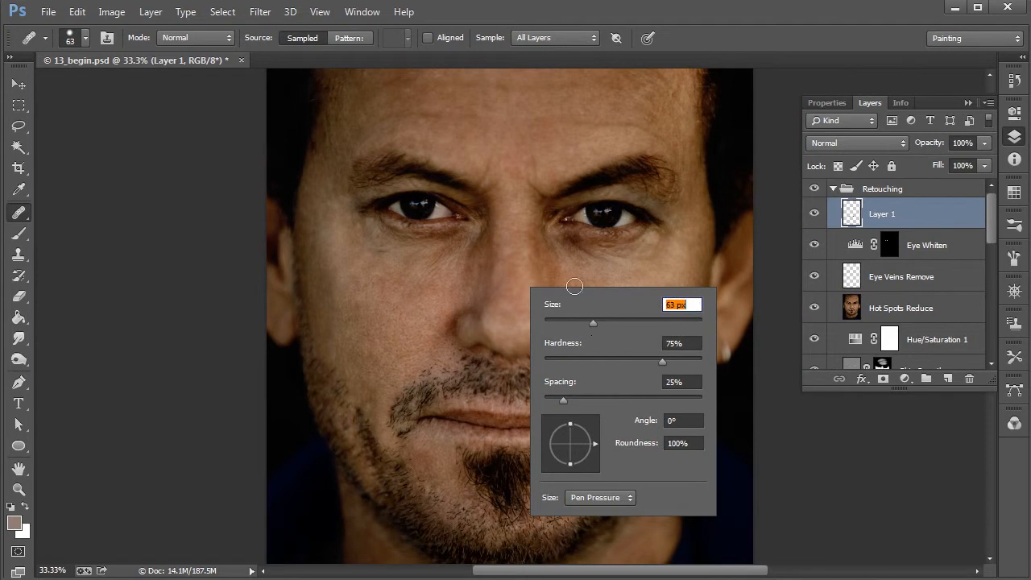
key("Return")
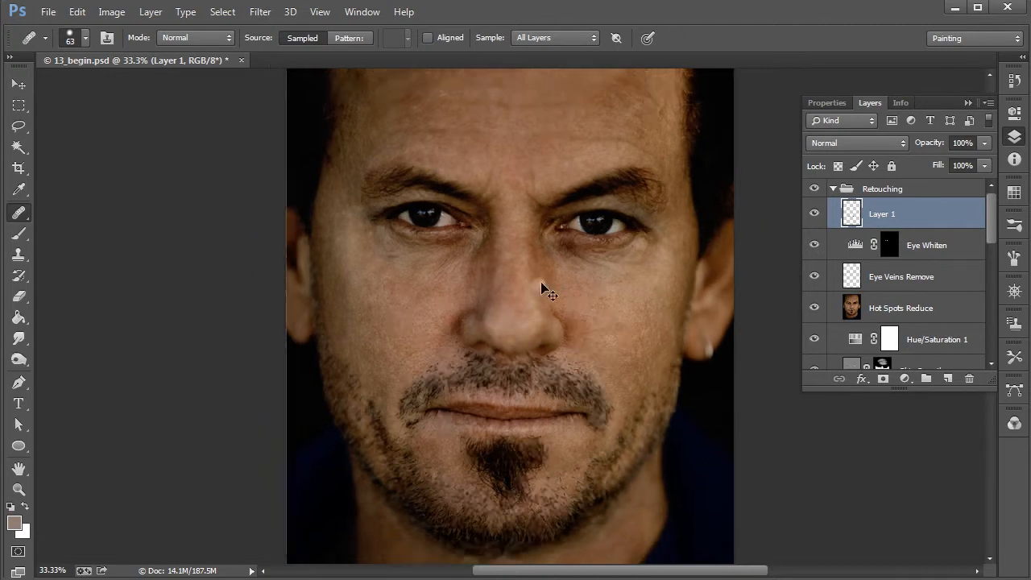
Step: Compare the whole face with and without Layer 1 to check the retouching so far
key("ctrl+minus")
left_click(815, 214)
left_click(815, 213)
left_click(815, 213)
left_click(815, 213)
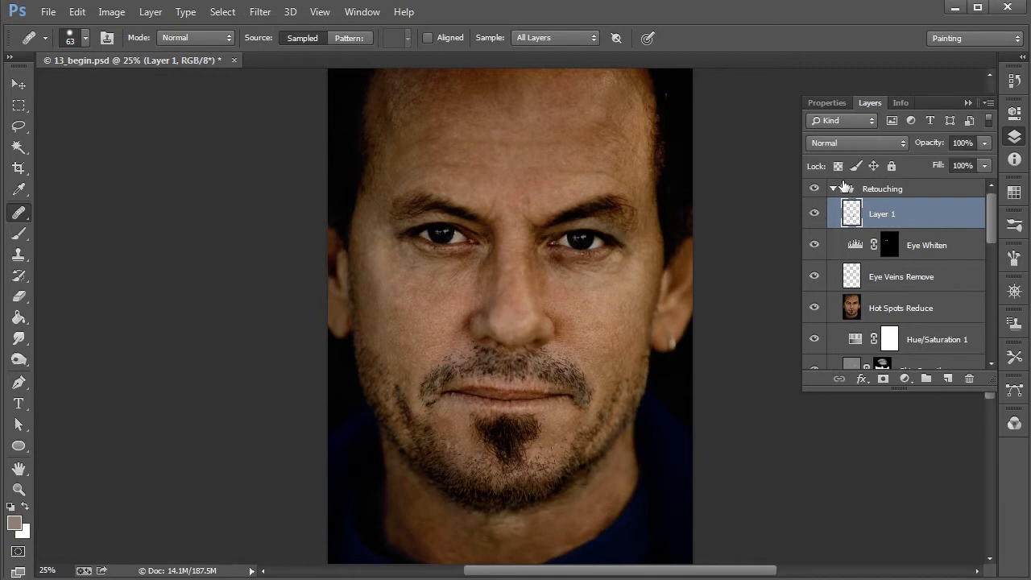
left_click(818, 211)
left_click(818, 211)
key("ctrl+plus")
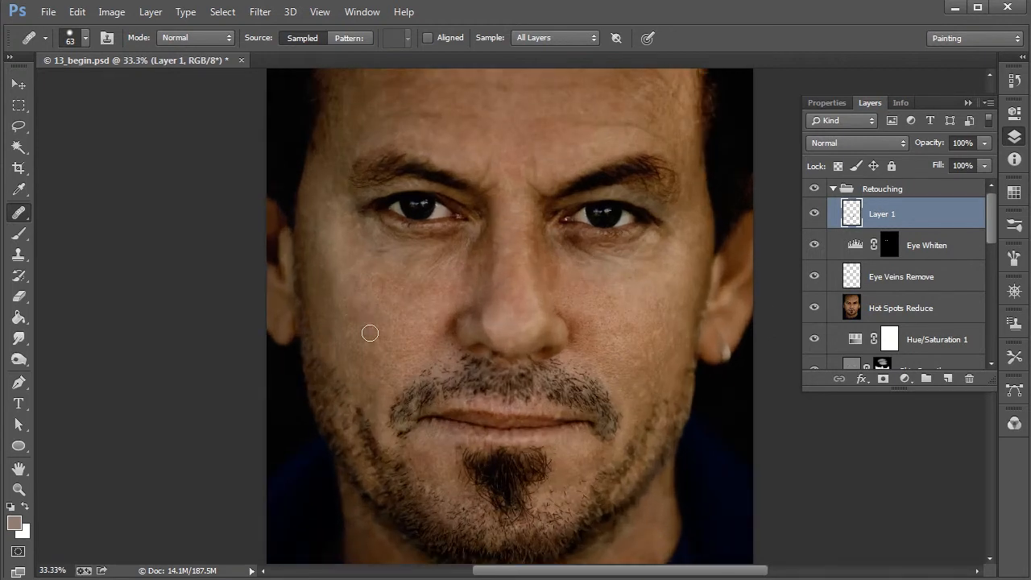
Step: Set the Healing Brush size to 100 px and heal the uneven patches on the upper left of the forehead
mouse_move(531, 246)
left_mouse_down()
mouse_move(511, 410)
mouse_move(521, 322)
mouse_move(526, 330)
left_mouse_up()
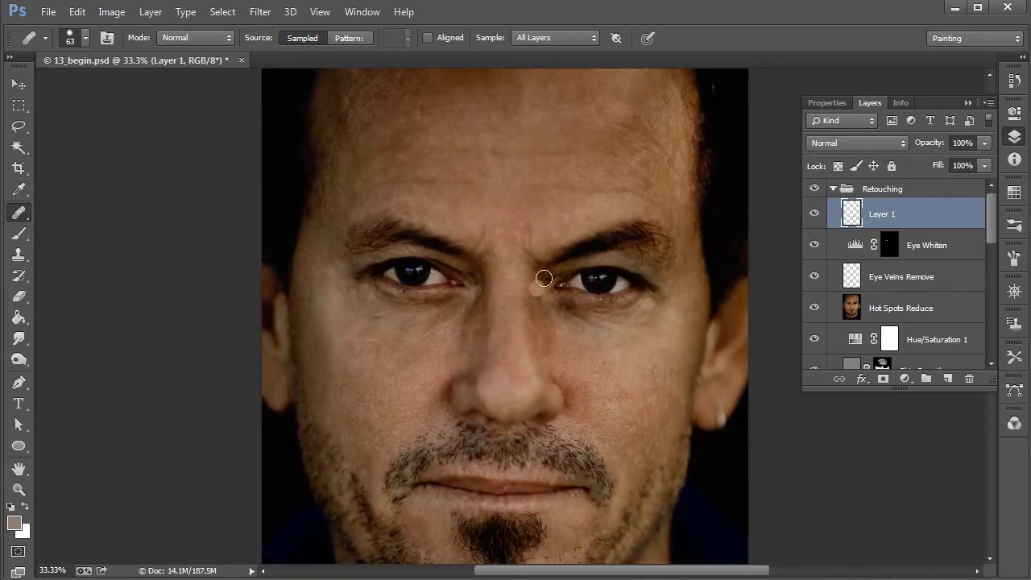
key("ctrl+minus")
key("ctrl+minus")
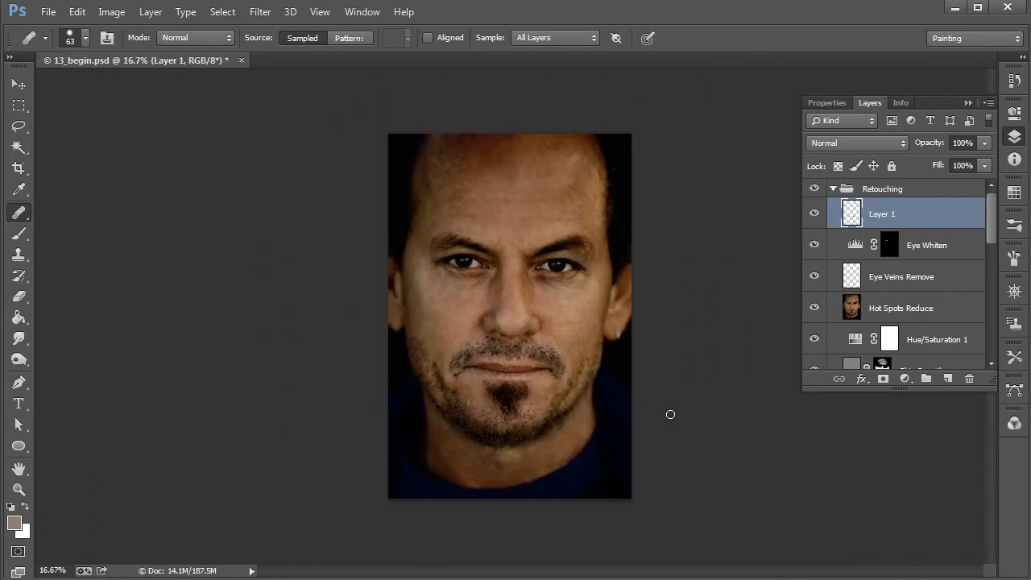
key("ctrl+plus")
key("ctrl+plus")
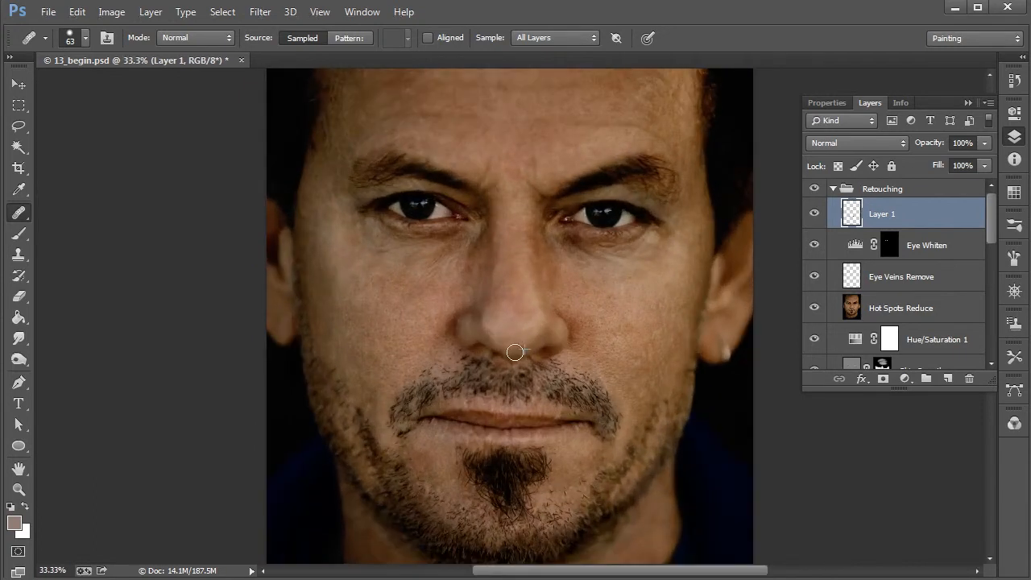
left_click_drag(575, 307, 558, 434)
left_click_drag(570, 362, 559, 467)
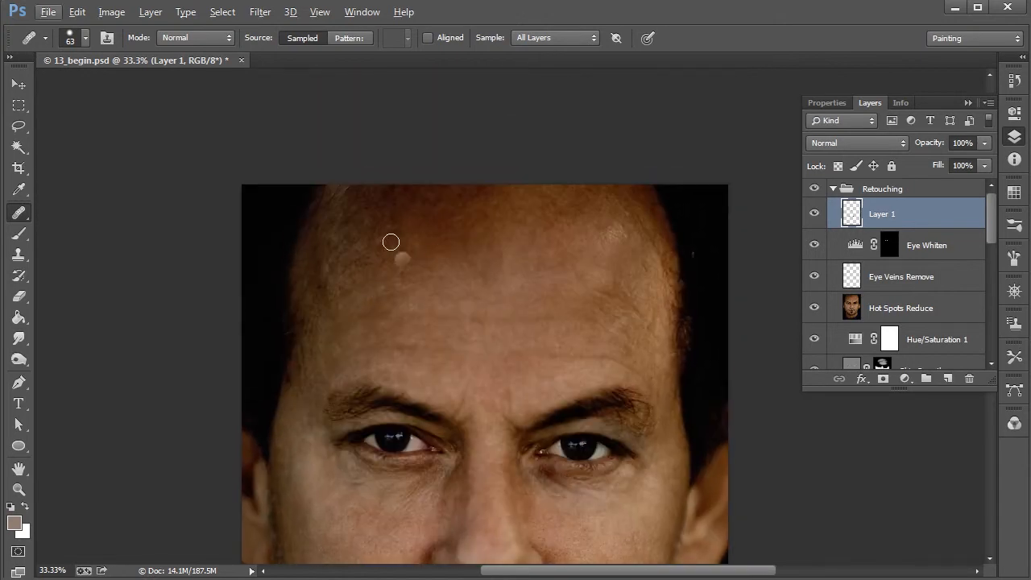
right_click(381, 290)
left_click_drag(444, 325, 469, 320)
left_click(358, 303, "alt")
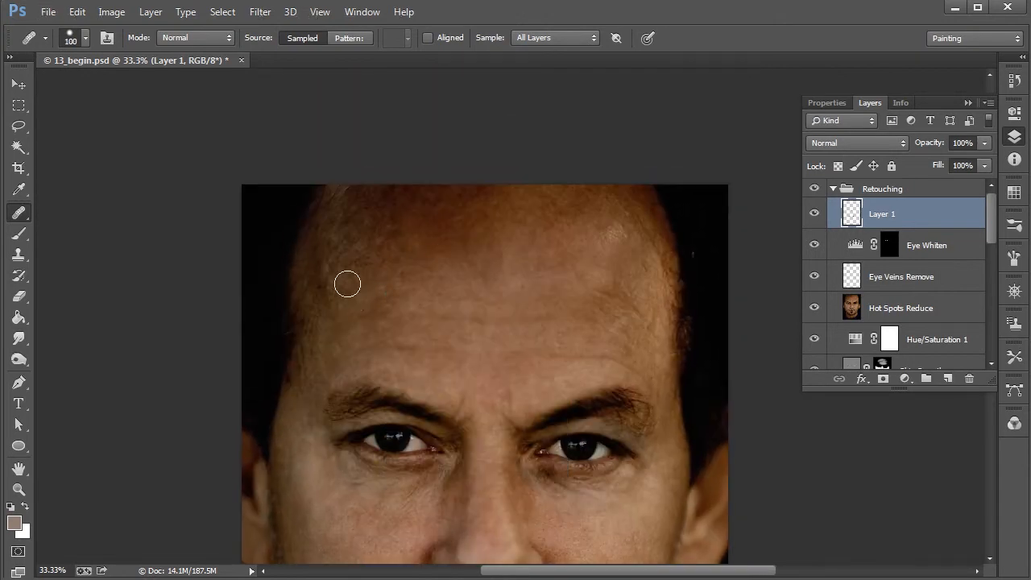
mouse_move(338, 287)
left_mouse_down()
mouse_move(418, 185)
mouse_move(444, 227)
mouse_move(446, 262)
mouse_move(402, 276)
mouse_move(399, 307)
mouse_move(340, 273)
left_mouse_up()
left_click(445, 225)
left_click(400, 308)
Step: Heal the dark areas along the forehead's left edge and top, resampling the clean skin beside them
left_click(369, 288, "alt")
left_click(366, 297, "alt")
mouse_move(333, 257)
left_mouse_down()
mouse_move(329, 266)
mouse_move(350, 256)
mouse_move(339, 250)
left_mouse_up()
left_click(356, 299, "alt")
left_click(361, 301, "alt")
left_click_drag(454, 221, 476, 223)
left_click(358, 306, "alt")
left_click_drag(327, 292, 317, 290)
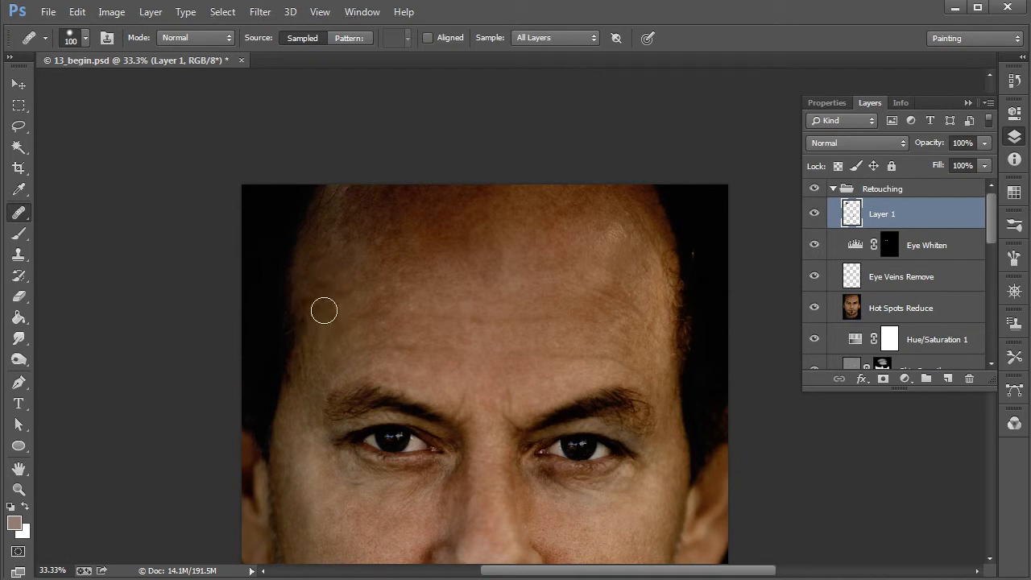
Step: Switch to the Clone Stamp tool, choose a soft round 94 px brush and turn on Transfer
key("s")
right_click(394, 318)
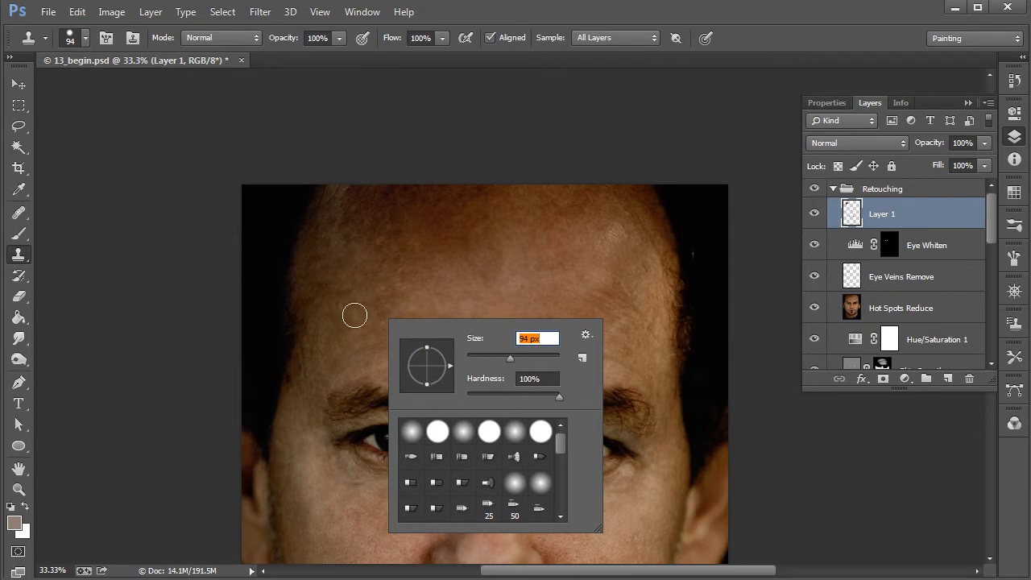
key("Return")
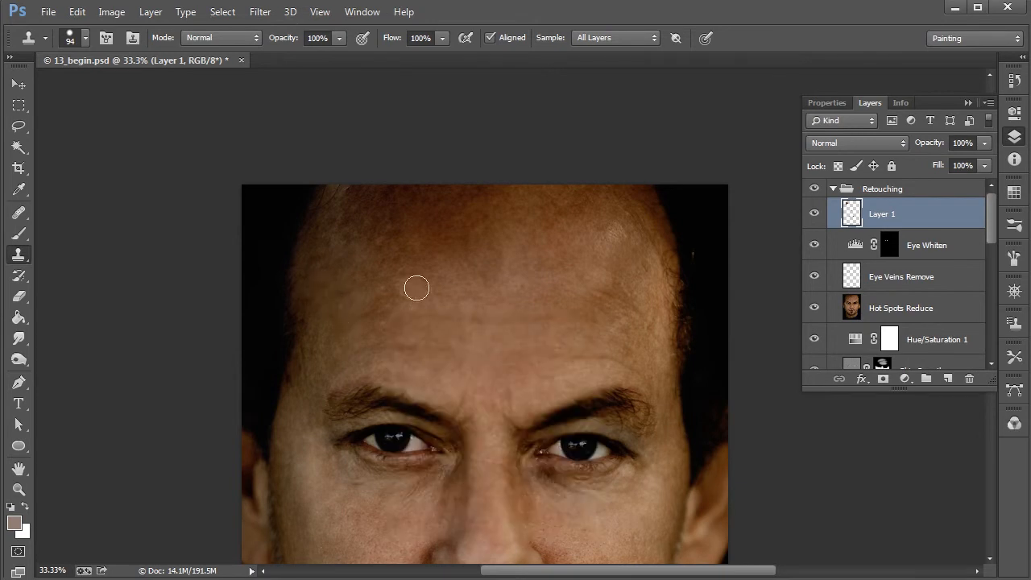
right_click(450, 300)
left_click(1016, 227)
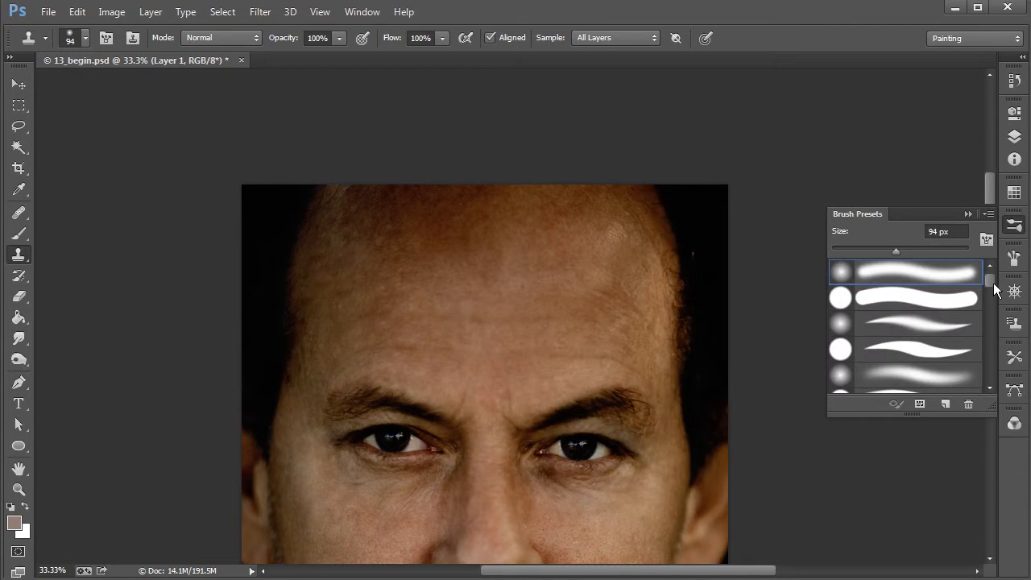
key("F5")
left_click(743, 265)
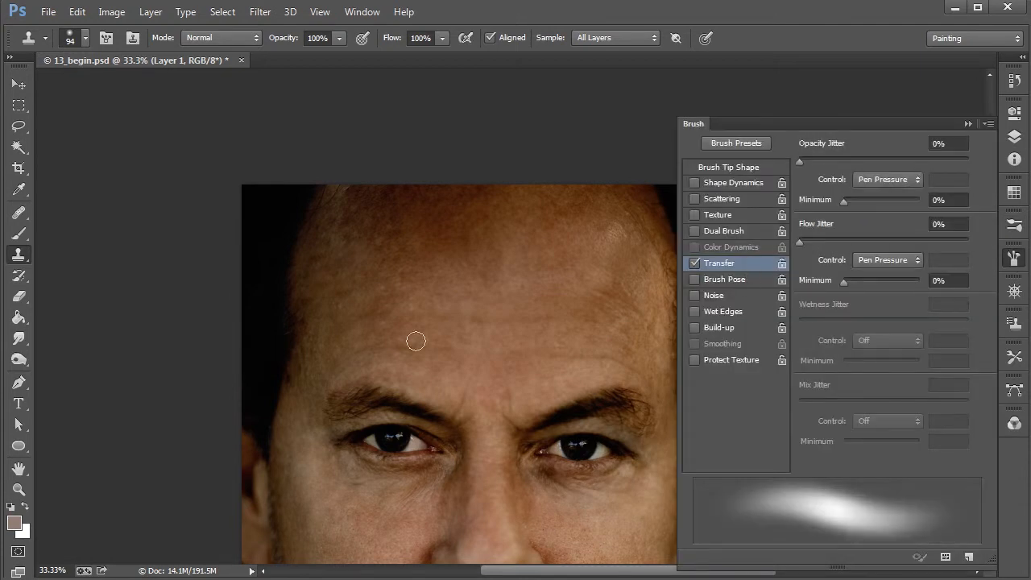
left_click(1014, 136)
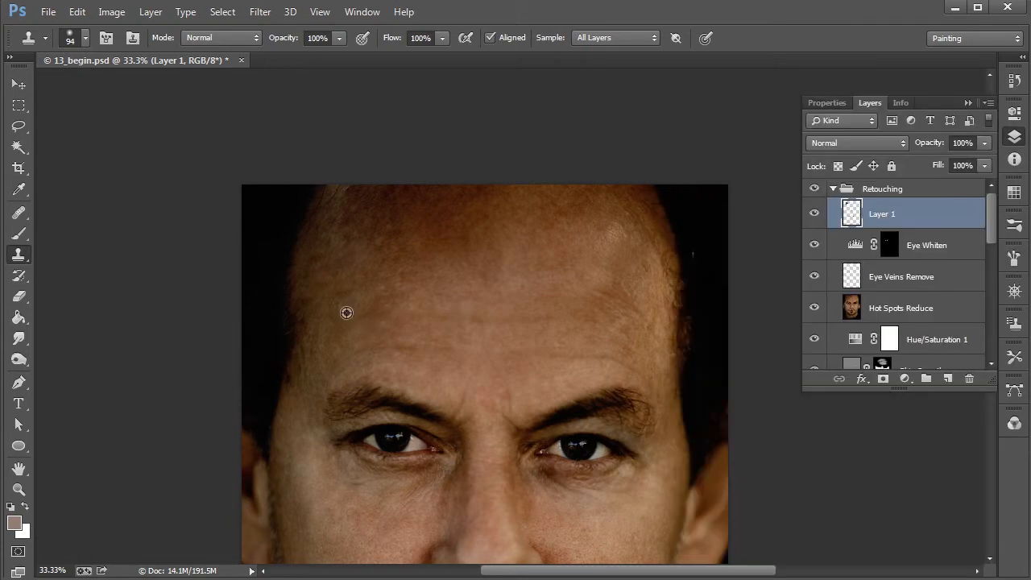
Step: Enlarge the Clone Stamp brush to 146 px and clone lighter skin over the forehead's dark upper-left area
right_click(357, 312)
left_click_drag(481, 349, 501, 347)
key("Return")
left_click(367, 273, "alt")
left_click(351, 226)
left_click(358, 275, "alt")
left_click(346, 236)
left_click(355, 260, "alt")
left_click(351, 203)
left_click(349, 196)
left_click(367, 274, "alt")
left_click(373, 237)
Step: Enlarge the soft Clone Stamp brush to 261 px for blending the upper forehead
key("ctrl+minus")
key("ctrl+minus")
right_click(517, 200)
left_click_drag(640, 254, 654, 251)
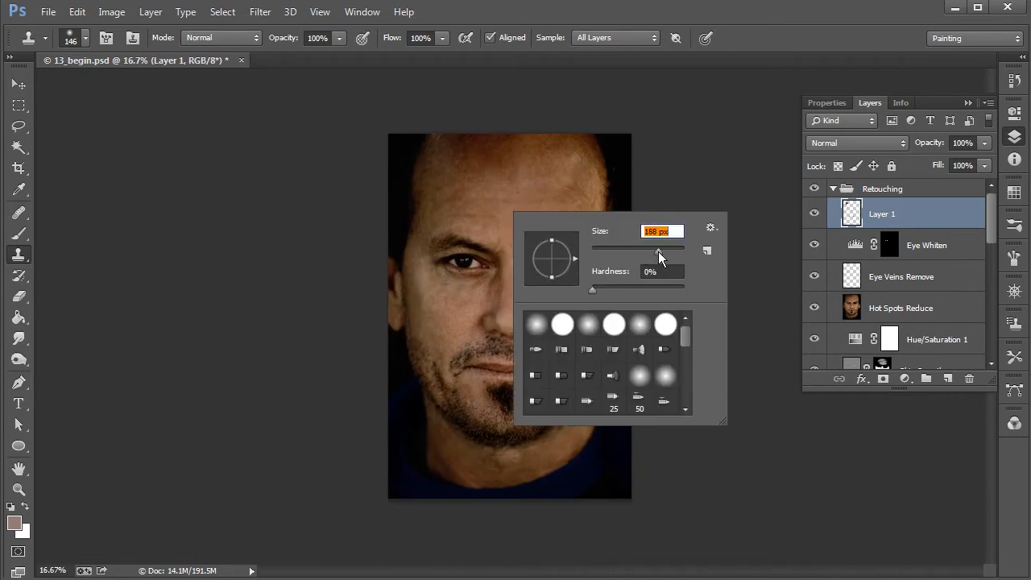
left_click(472, 184)
right_click(479, 176)
type("261")
key("Return")
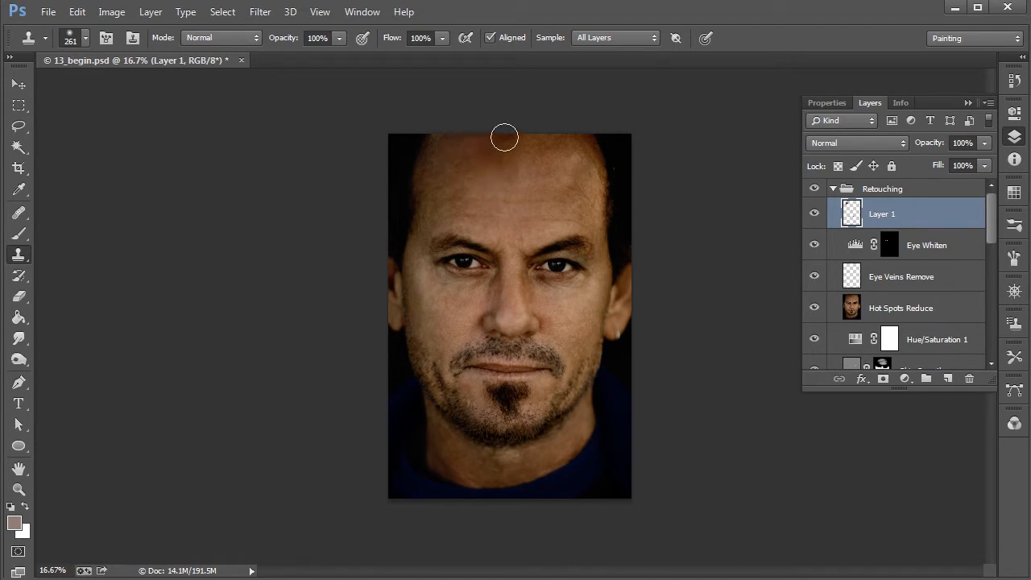
Step: Clone clean forehead skin over the uneven patches on the upper forehead and above the eyebrow on the earring side
mouse_move(490, 166)
left_mouse_down()
mouse_move(444, 178)
mouse_move(430, 168)
mouse_move(436, 187)
left_mouse_up()
key("ctrl+plus")
scroll(572, 193, "up", 5)
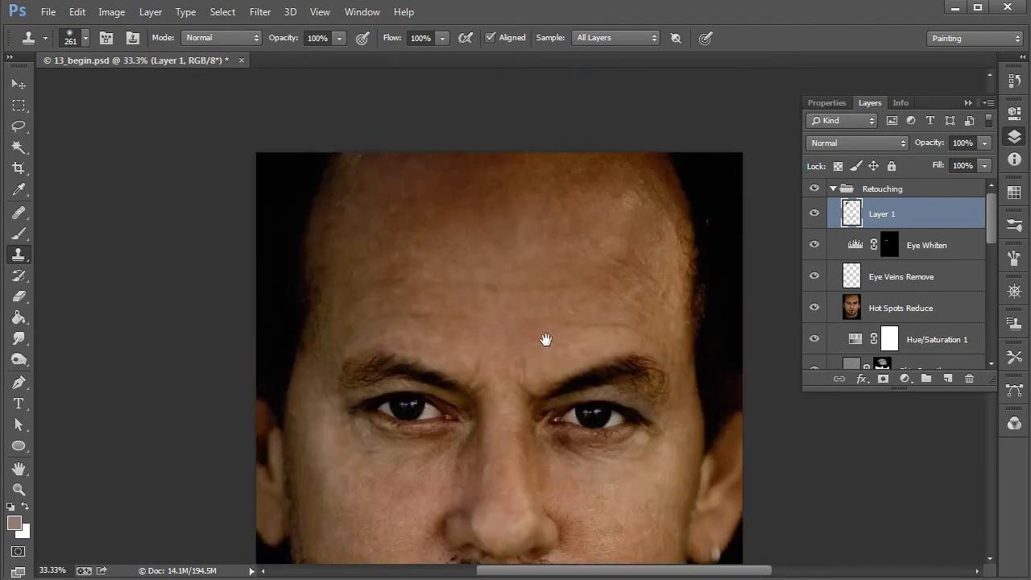
left_click_drag(646, 326, 591, 285)
left_click(526, 240, "alt")
left_click_drag(555, 248, 550, 243)
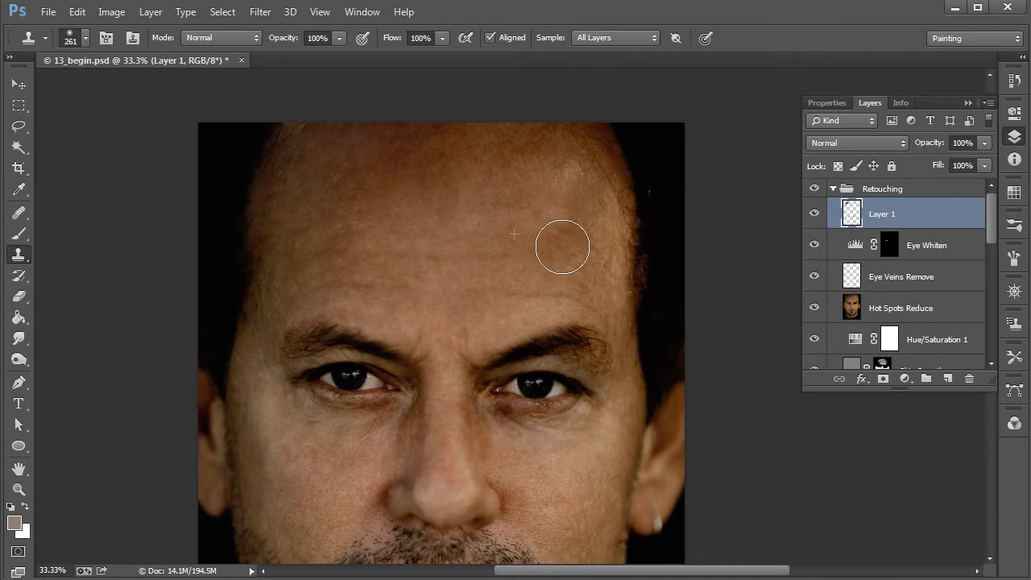
Step: Resample skin near the temple on the earring side and clone it over the adjacent forehead blotches
left_click(605, 226, "alt")
left_click(583, 230)
left_click(591, 228, "alt")
left_click(570, 229)
key("ctrl+minus")
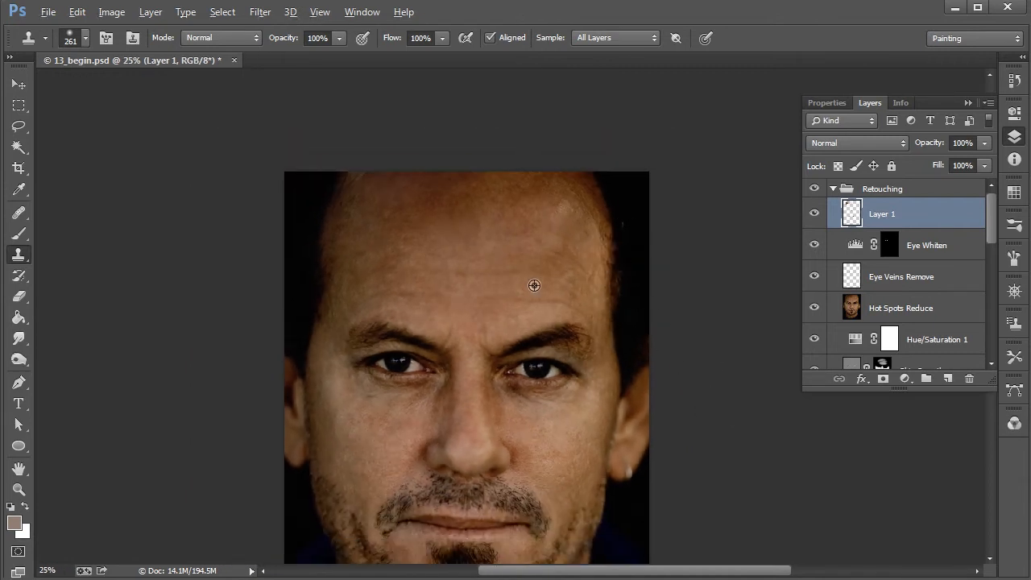
Step: Reduce the soft Clone Stamp brush to 64 px for finer work around the nose and eyes
left_click_drag(577, 485, 620, 336)
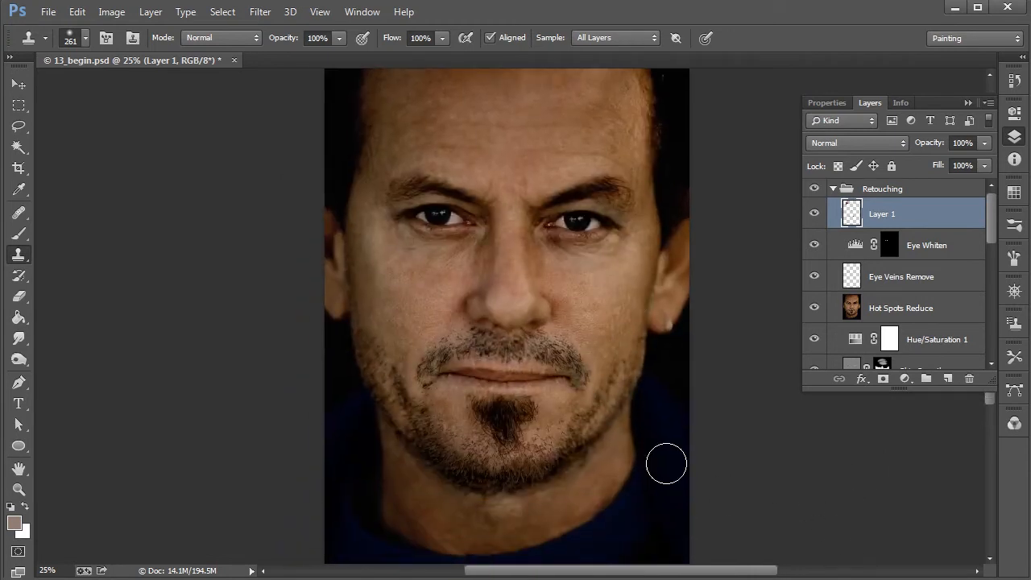
right_click(585, 303)
left_click_drag(740, 340, 697, 339)
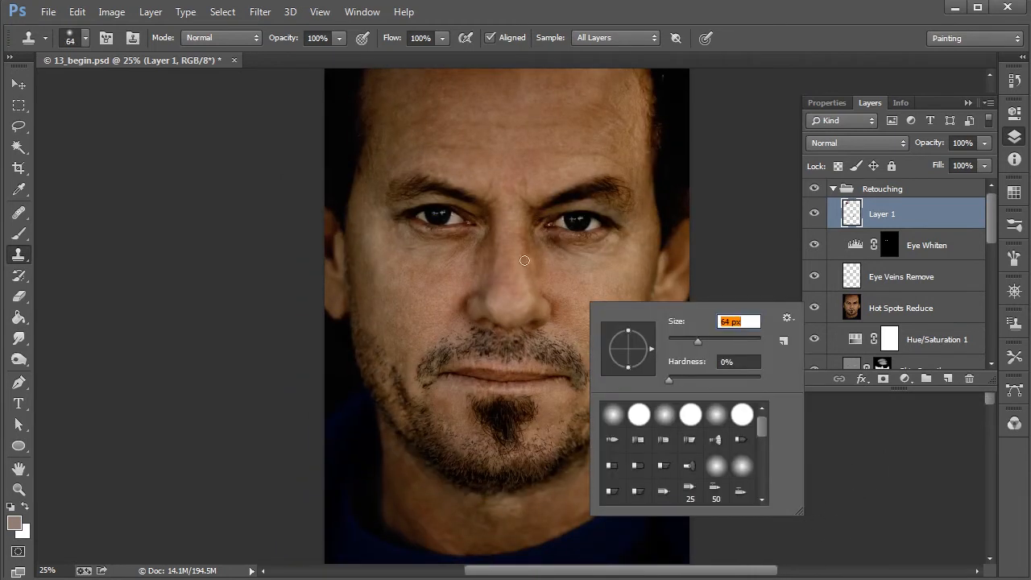
key("Return")
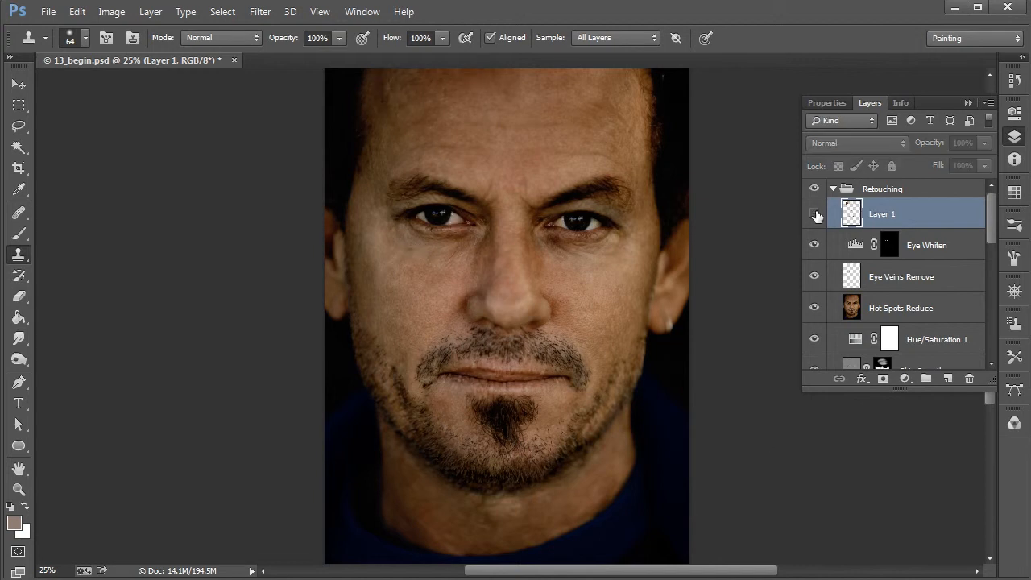
Step: Enlarge the Clone Stamp brush to 107 px and clone sampled skin along the forehead's hairline on the earring side
left_click_drag(623, 329, 588, 390)
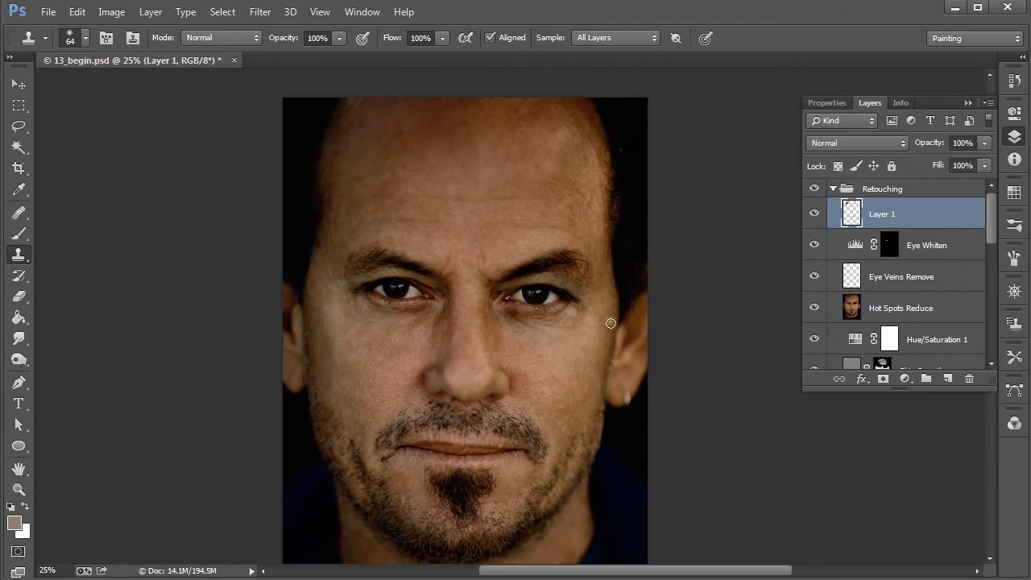
right_click(581, 229)
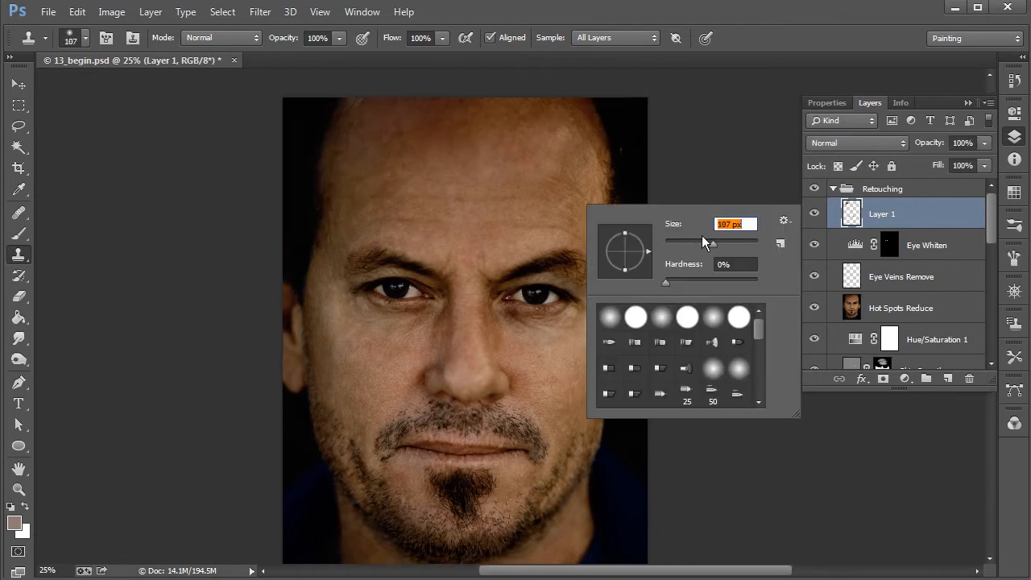
key("Return")
left_click(597, 198)
left_click(587, 181, "alt")
left_click(567, 172)
key("ctrl+minus")
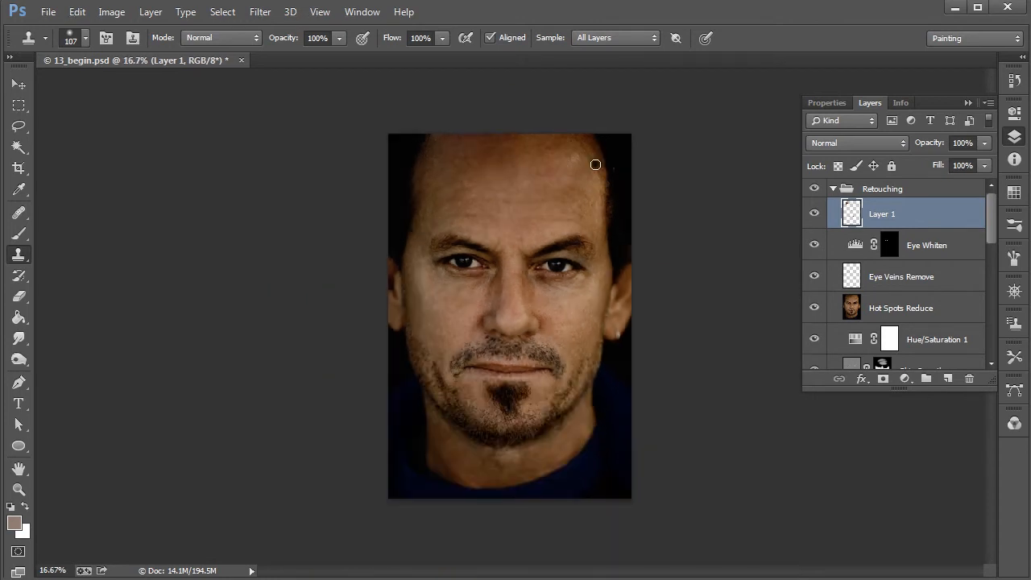
Step: Clone cheek skin over the shadows under both eyes, reducing the Clone Stamp brush to 61 px
key("ctrl+plus")
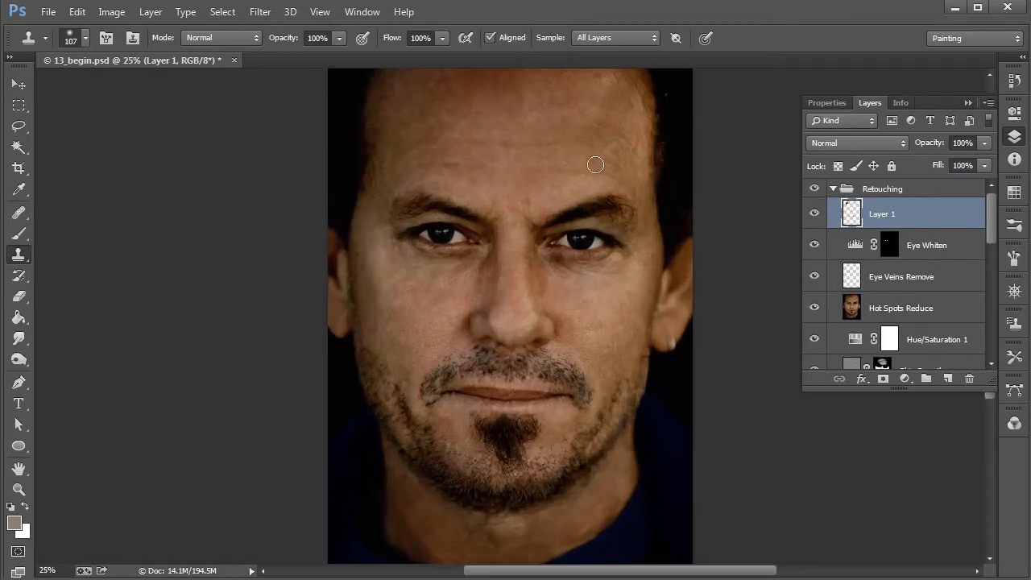
left_click(598, 286, "alt")
left_click_drag(559, 260, 558, 256)
right_click(633, 289)
left_click_drag(748, 330, 740, 326)
key("Return")
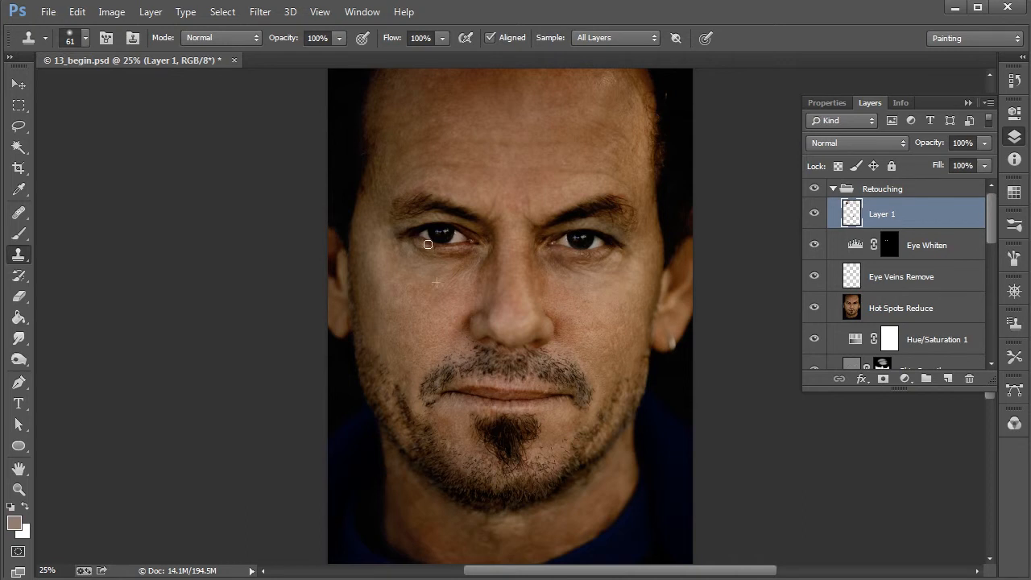
mouse_move(463, 245)
left_mouse_down()
mouse_move(446, 274)
mouse_move(422, 250)
left_mouse_up()
Step: Hide and show Layer 1 repeatedly to compare the whole portrait with and without the new retouching
key("ctrl+minus")
left_click(814, 213)
left_click(815, 213)
left_click(816, 212)
left_click(818, 214)
left_click(818, 214)
left_click(817, 214)
left_click(816, 214)
left_click(816, 214)
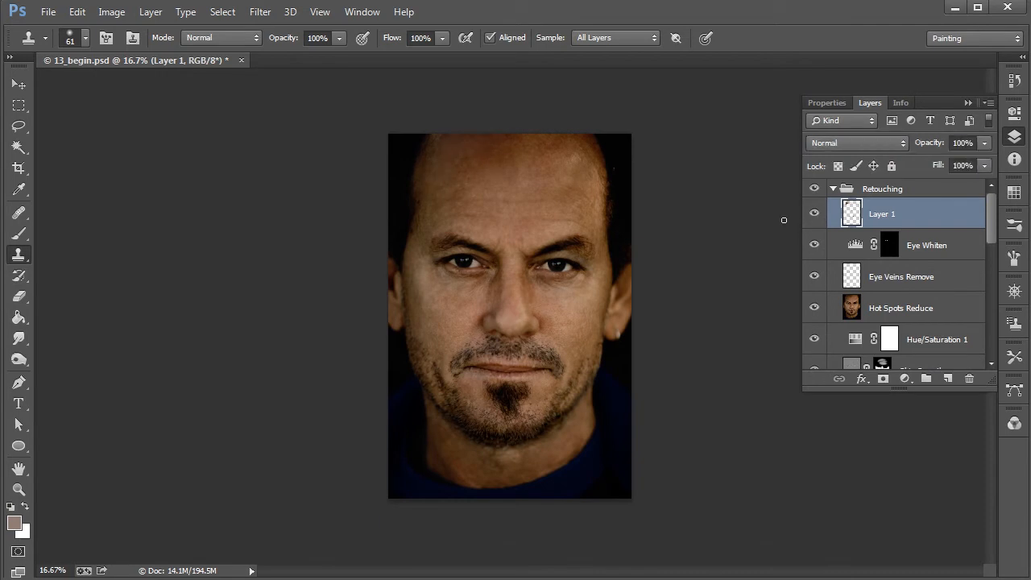
Step: Examine the mustache and mouth up close, comparing them with the Retouching group hidden and shown
key("ctrl+plus")
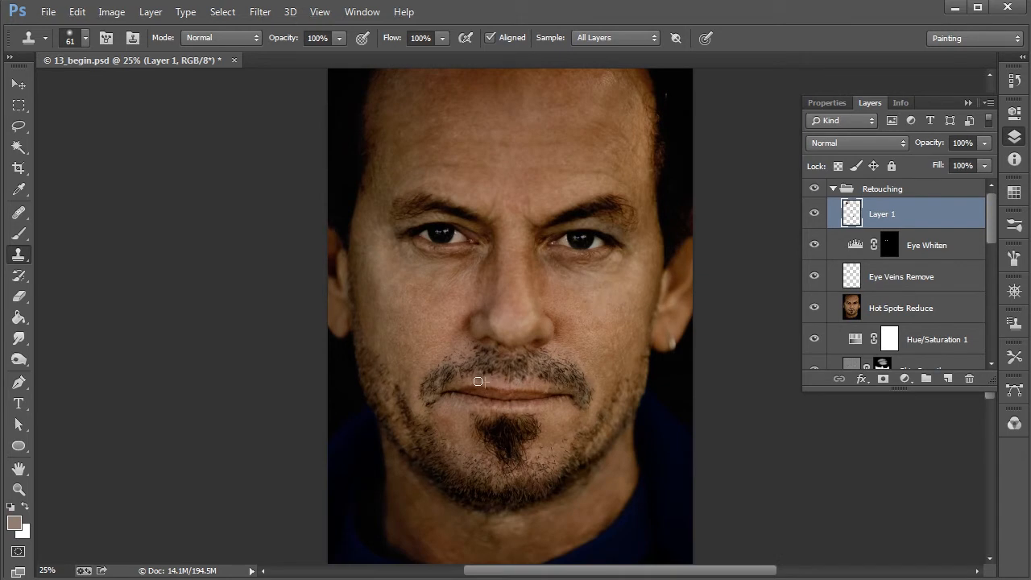
key("alt")
key("ctrl+plus")
key("ctrl+plus")
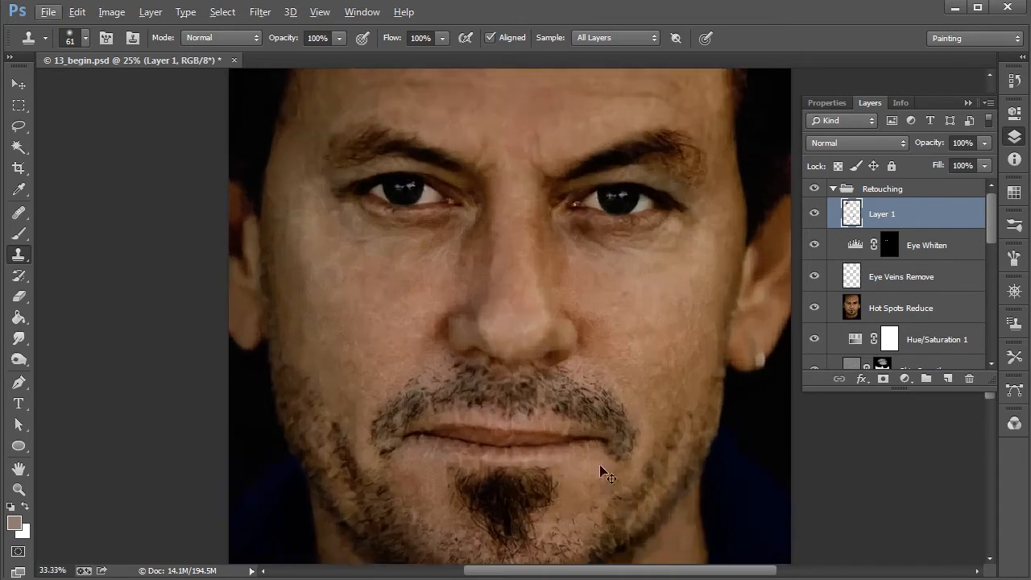
left_click_drag(608, 521, 590, 418)
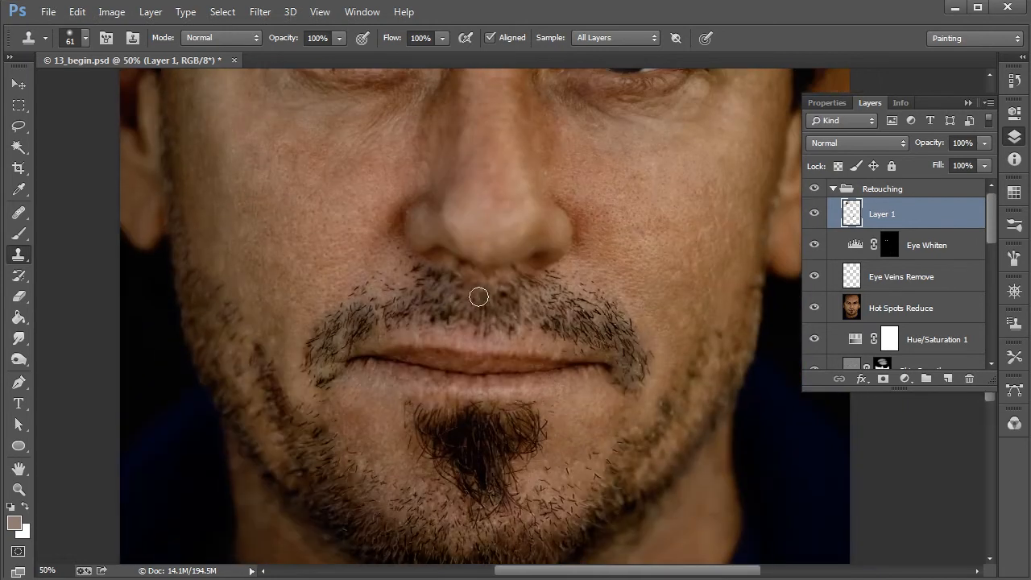
key("alt")
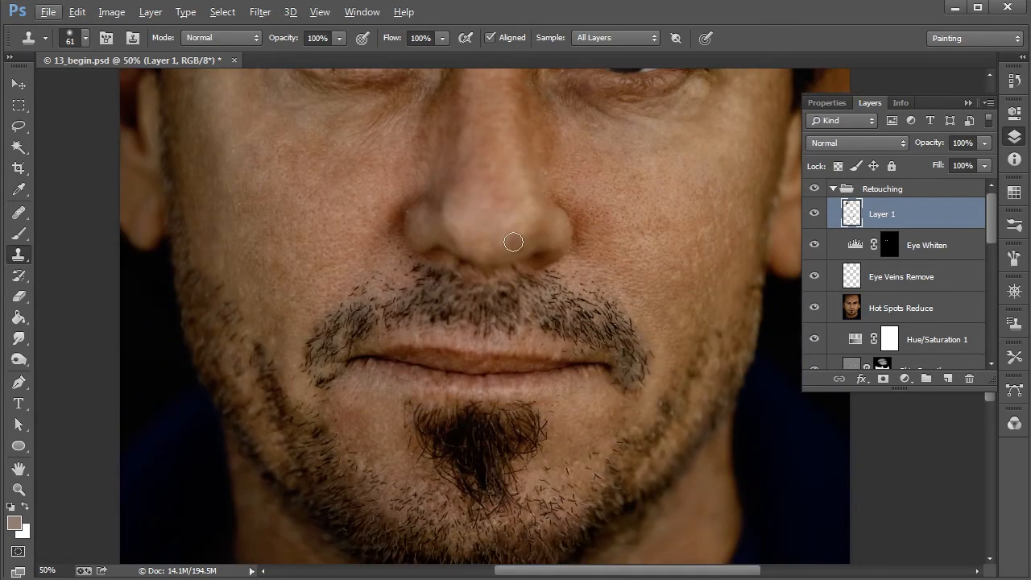
left_click(814, 188)
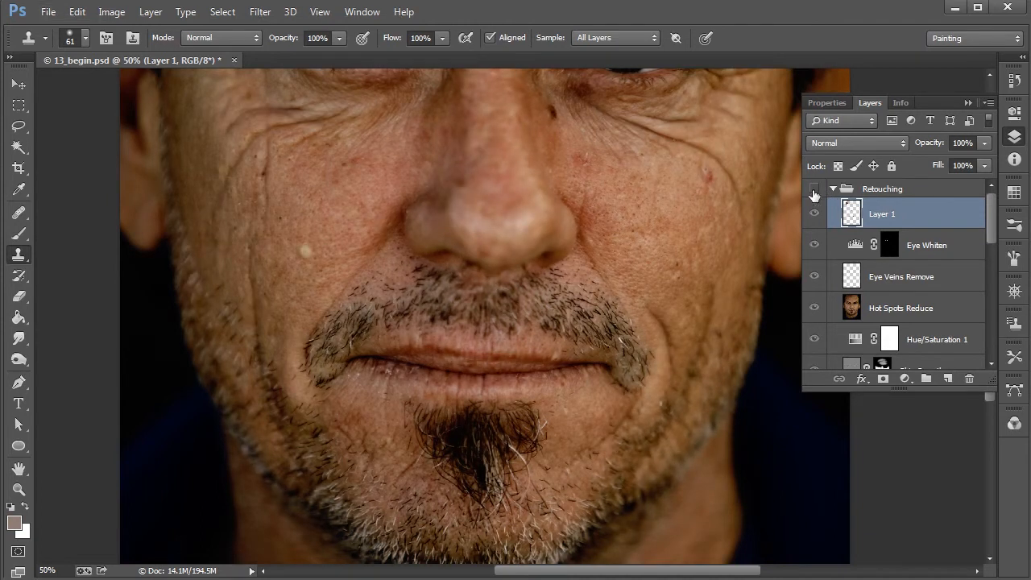
left_click(815, 191)
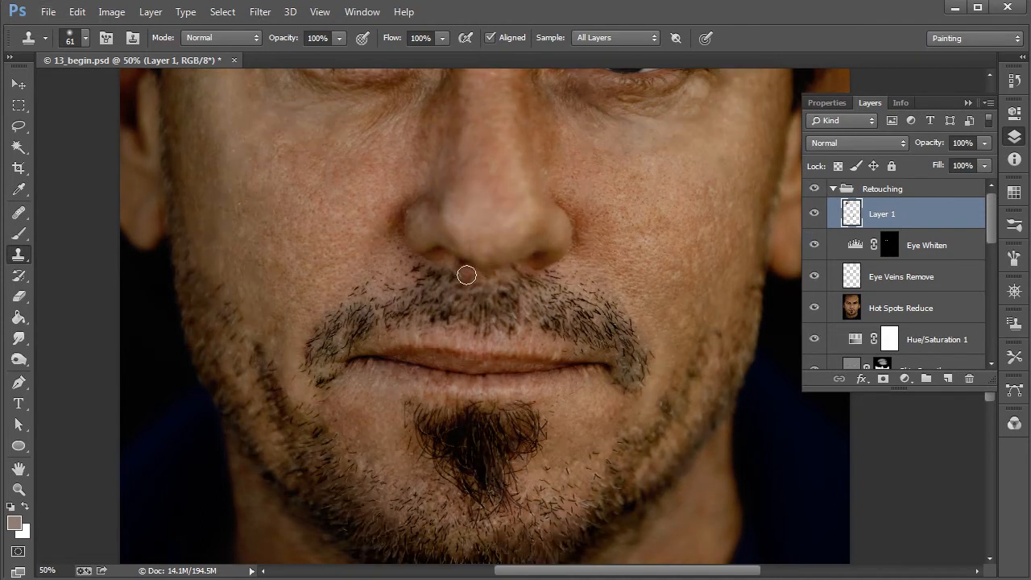
Step: Sample mustache hair below the nose and clone it over the sparse gap in the mustache's centre
left_click(502, 295, "alt")
left_click(503, 280)
left_click(522, 294, "alt")
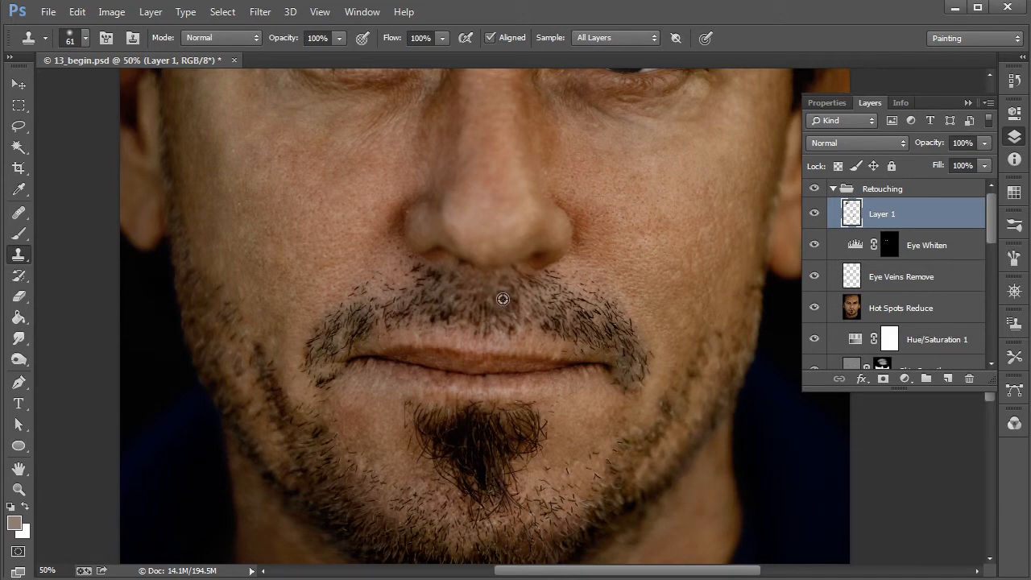
scroll(507, 304, "down", 1)
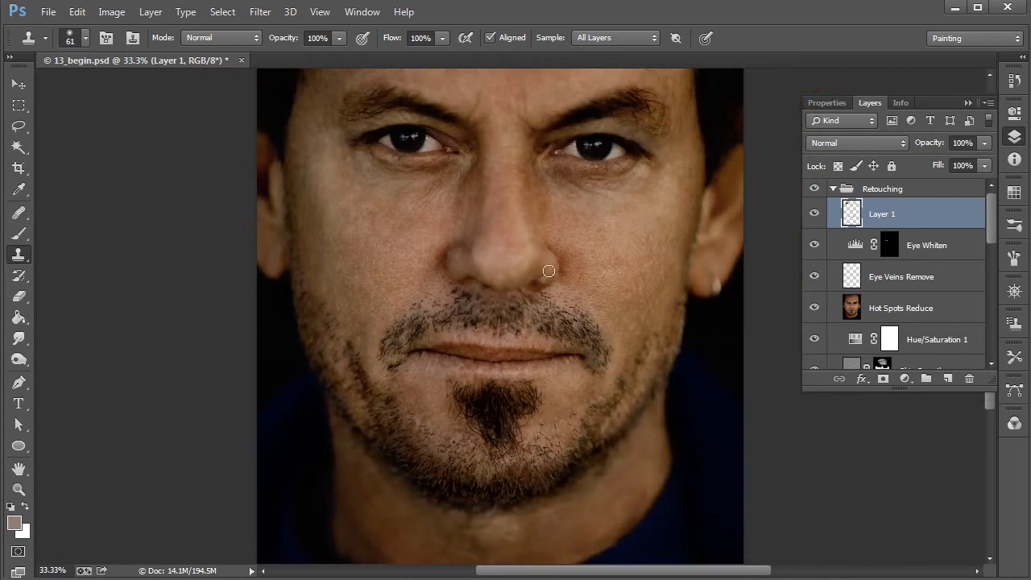
scroll(520, 312, "up", 1)
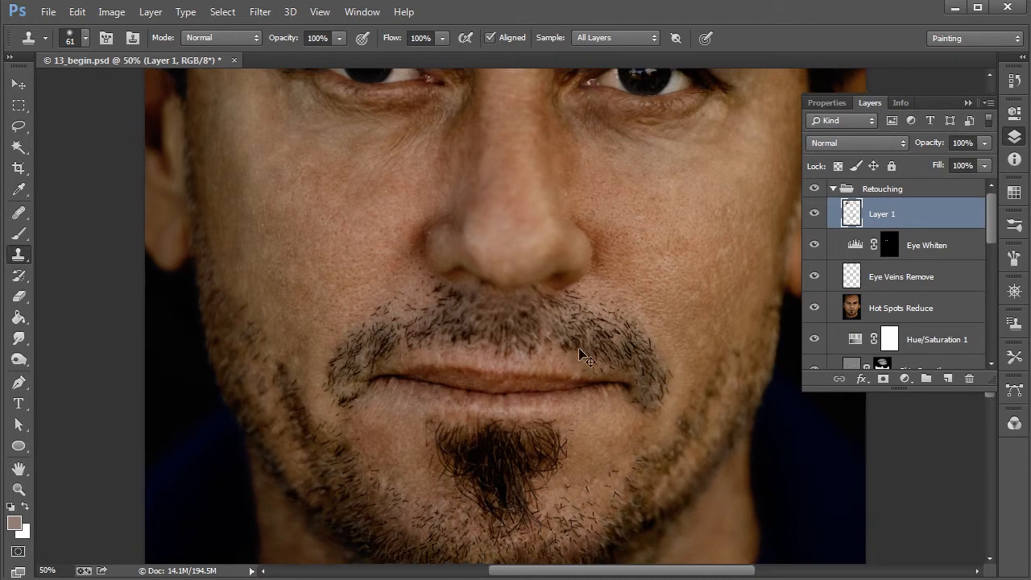
Step: Hide and show Layer 1 to check the filled mustache, and examine the hair under the nose up close
scroll(542, 320, "down", 2)
left_click(814, 213)
left_click(814, 214)
left_click(815, 214)
left_click(814, 213)
scroll(564, 308, "up", 1)
scroll(543, 338, "up", 1)
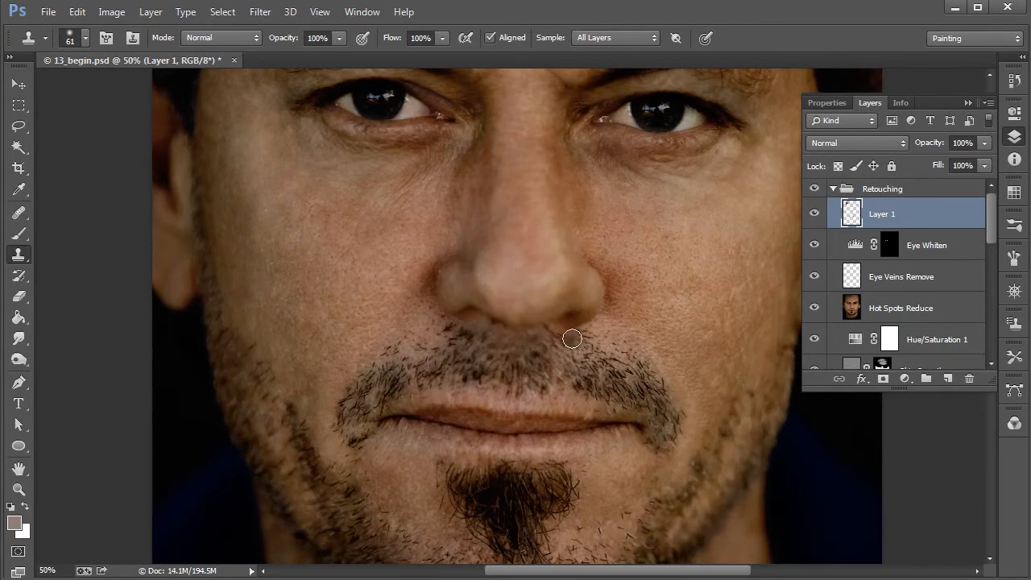
scroll(571, 338, "down", 1)
scroll(531, 364, "up", 1)
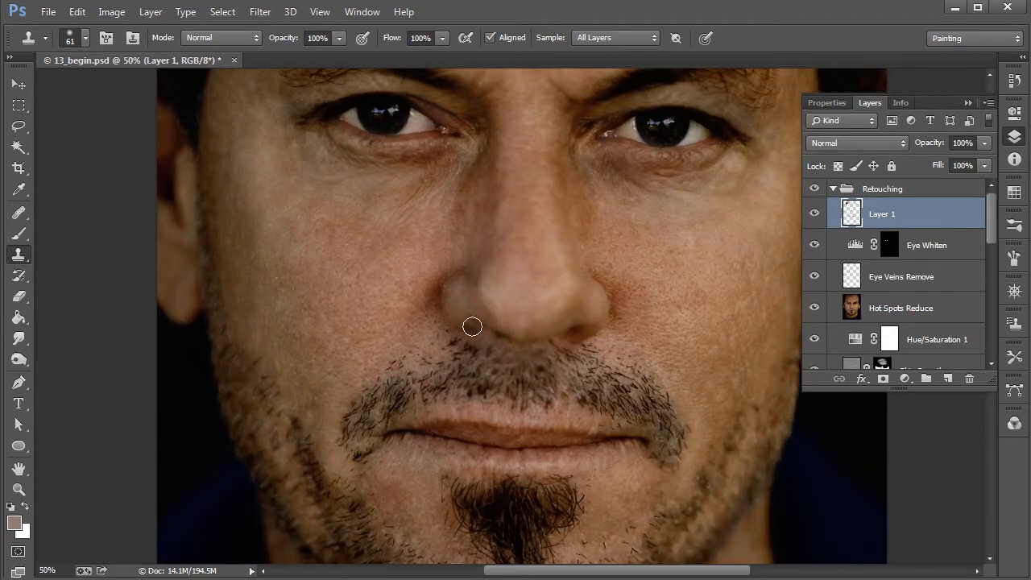
Step: Reduce the Clone Stamp brush to 40 px and resample mustache hair above the upper lip for refining the mustache
right_click(546, 362)
left_click(651, 399)
left_click(484, 385, "alt")
key("ctrl+minus")
key("ctrl+minus")
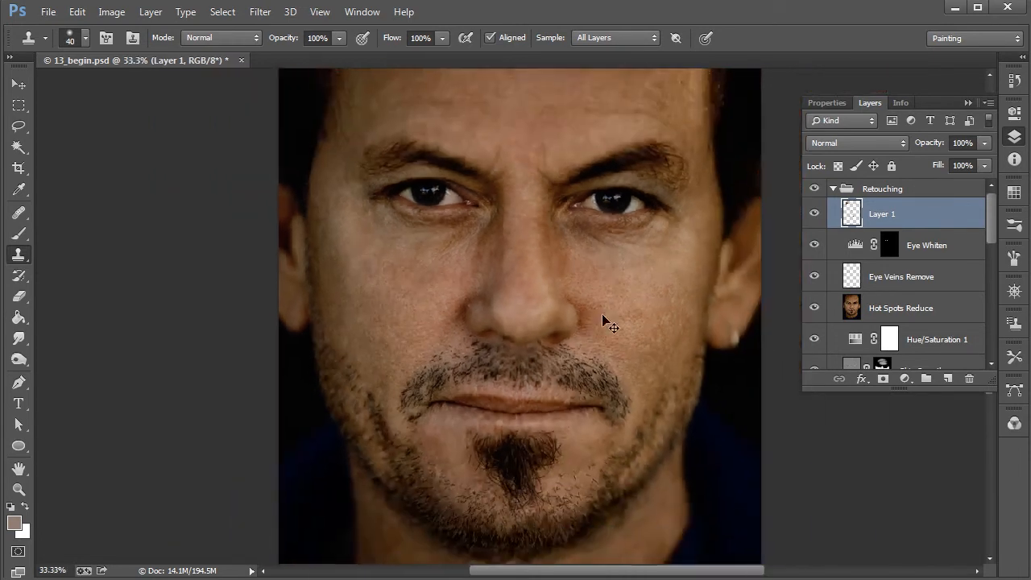
Step: Compare the face at different magnifications with Layer 1 hidden and shown to judge the skin and mustache cloning
key("ctrl+minus")
key("ctrl+plus")
left_click(814, 213)
left_click(814, 213)
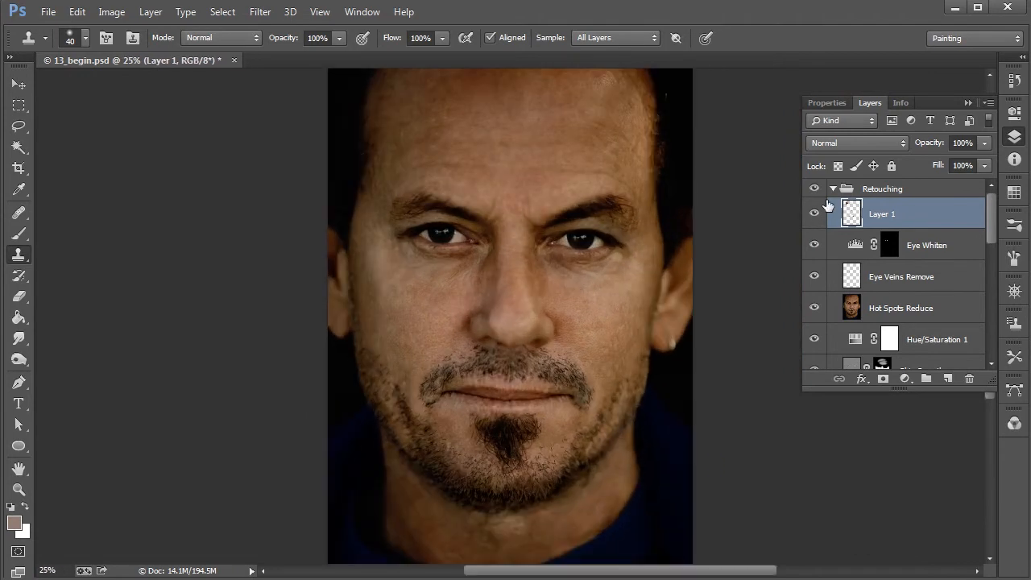
key("ctrl+minus")
key("ctrl+plus")
left_click(815, 215)
left_click(815, 215)
left_click(815, 215)
left_click(815, 216)
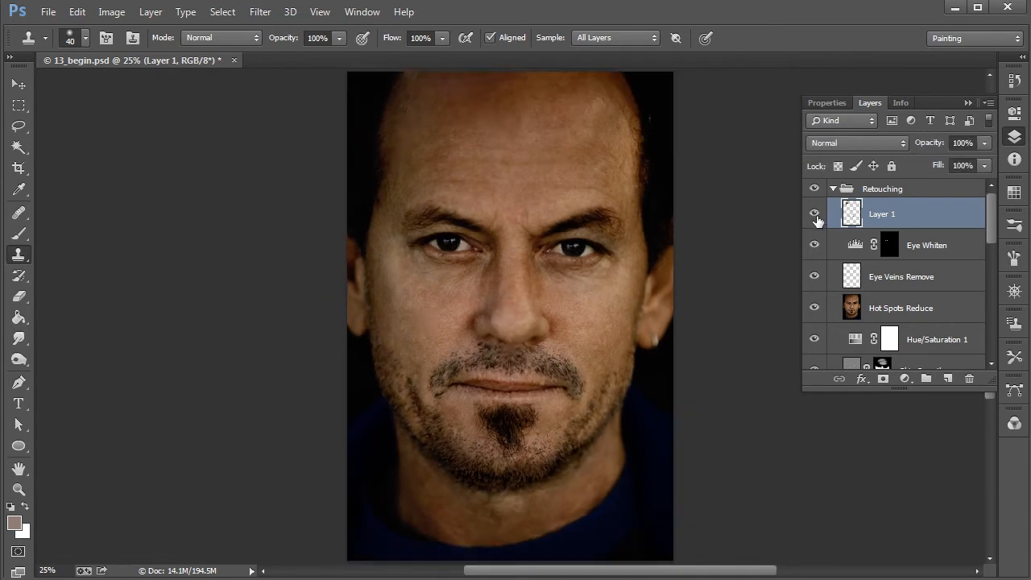
key("ctrl+minus")
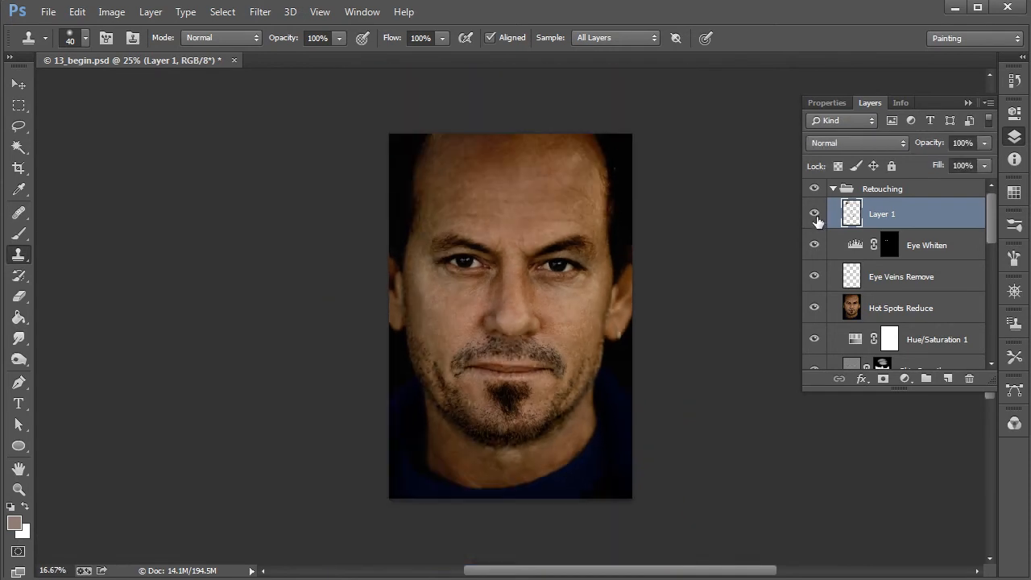
Step: Collapse the Retouching group and toggle its visibility to compare the retouched portrait with the original
left_click(837, 190)
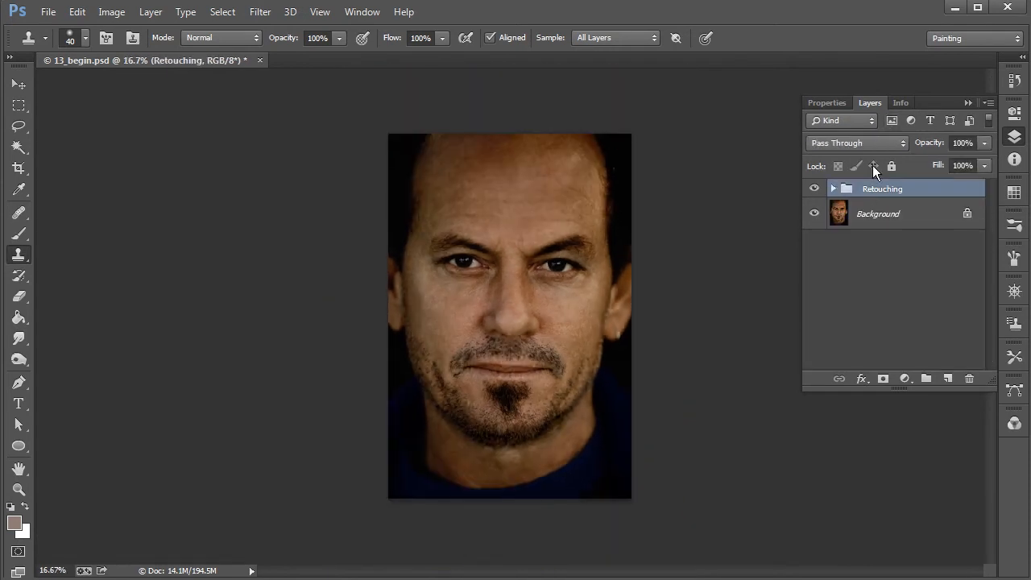
left_click(814, 189)
left_click(815, 189)
left_click(816, 190)
left_click(815, 190)
left_click(815, 190)
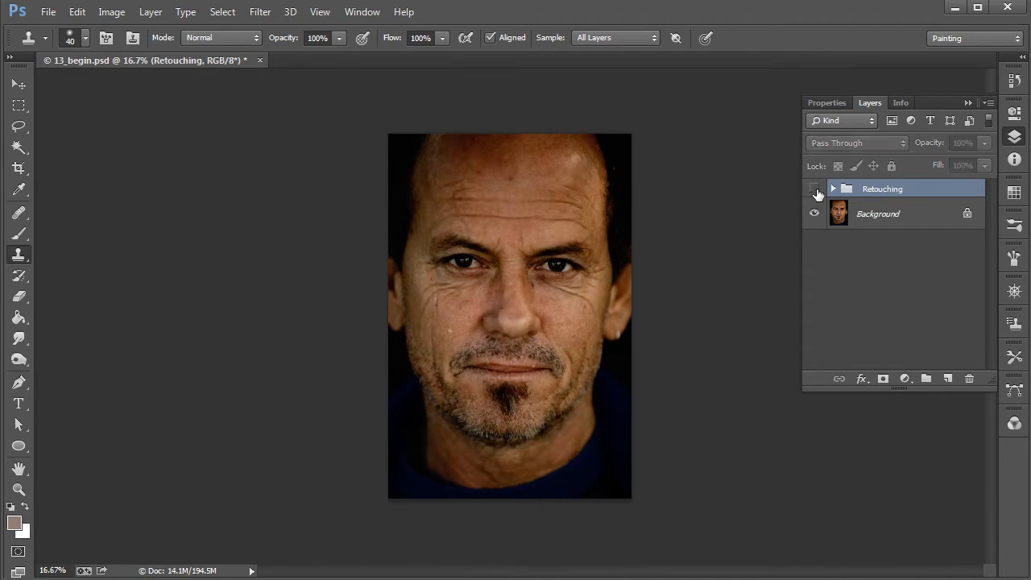
left_click(815, 190)
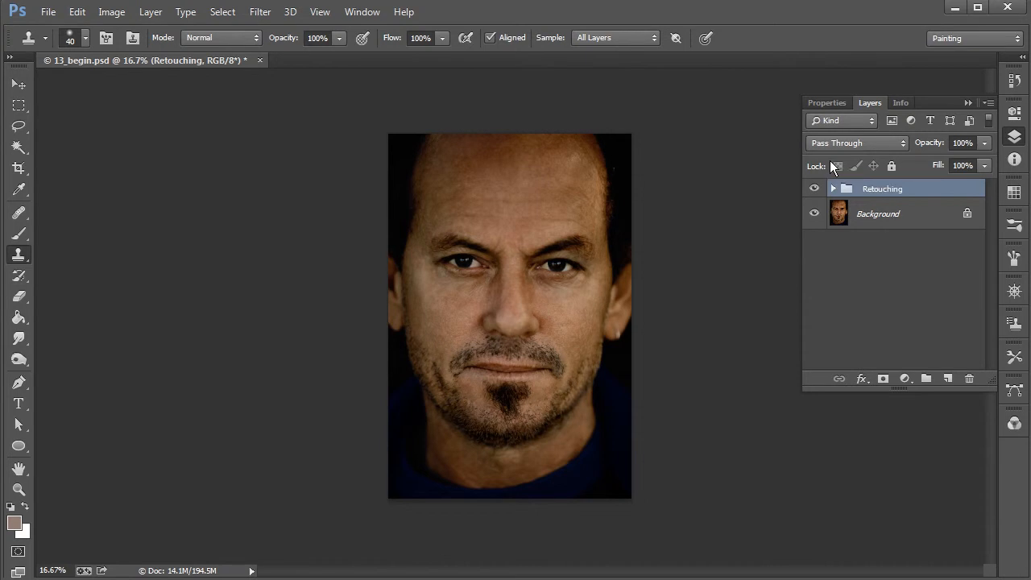
key("ctrl+plus")
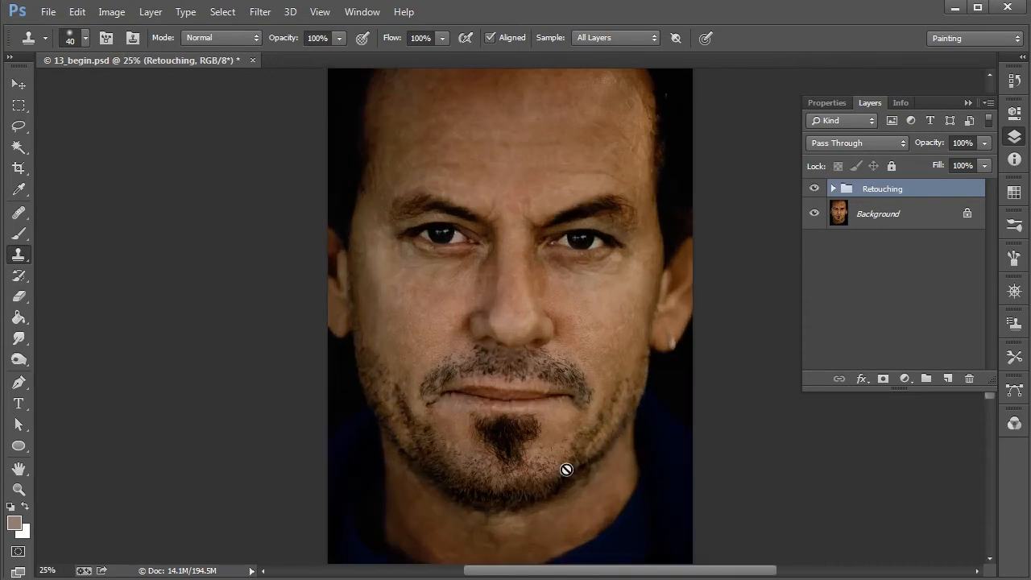